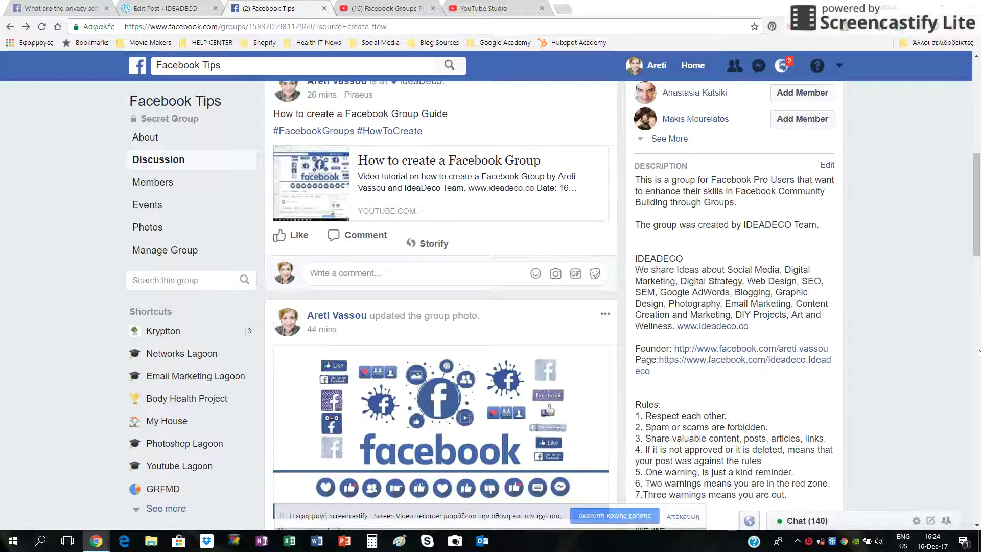
- Add Facebook as the group's first tag
{"action": "scroll", "coordinate": [487, 314], "scroll_direction": "up", "scroll_amount": 4}
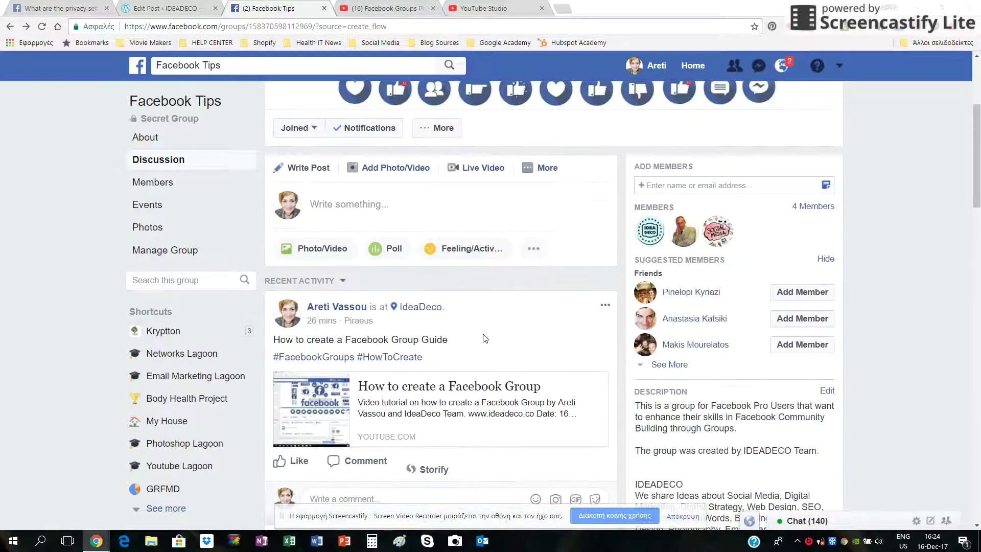
{"action": "scroll", "coordinate": [482, 332], "scroll_direction": "up", "scroll_amount": 1}
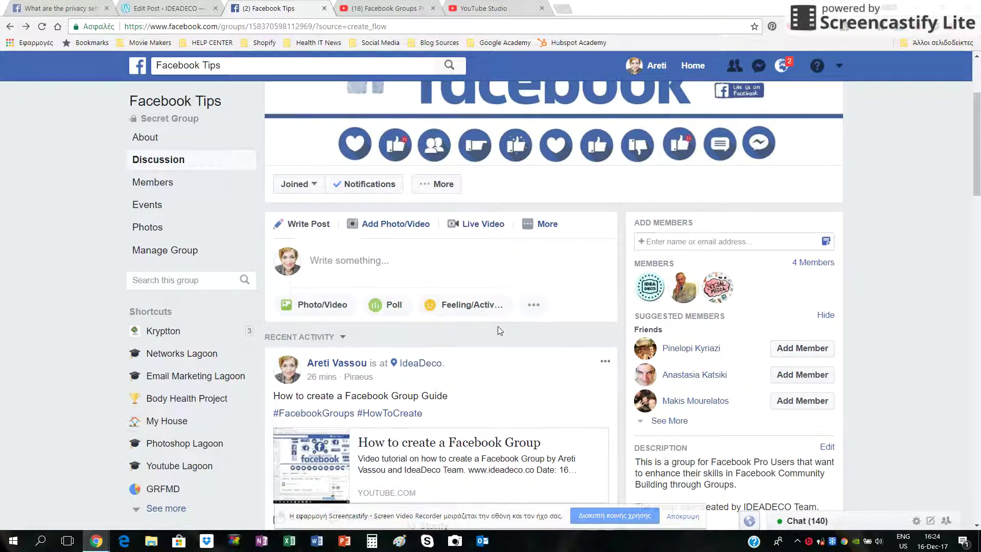
{"action": "scroll", "coordinate": [562, 335], "scroll_direction": "down", "scroll_amount": 2}
{"action": "scroll", "coordinate": [567, 337], "scroll_direction": "down", "scroll_amount": 3}
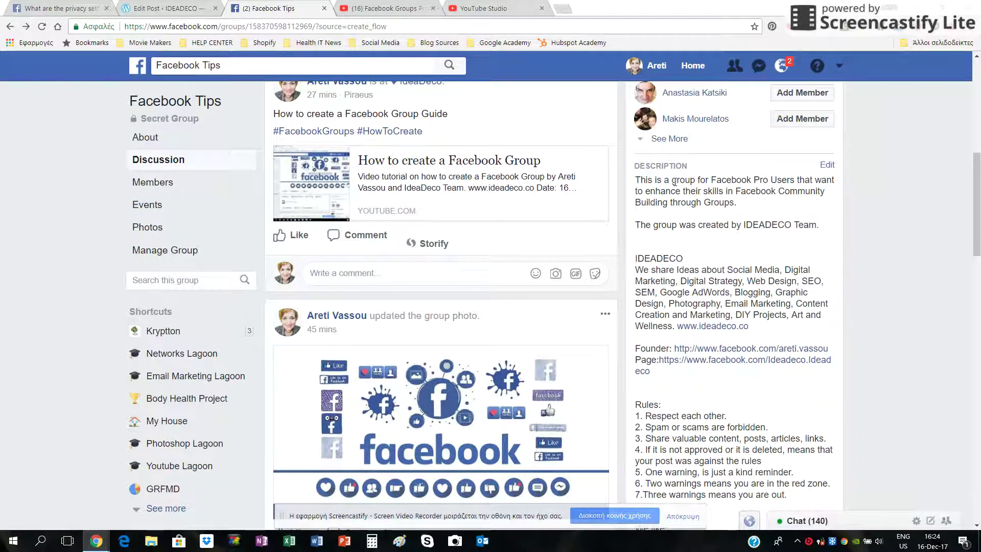
{"action": "scroll", "coordinate": [671, 187], "scroll_direction": "down", "scroll_amount": 2}
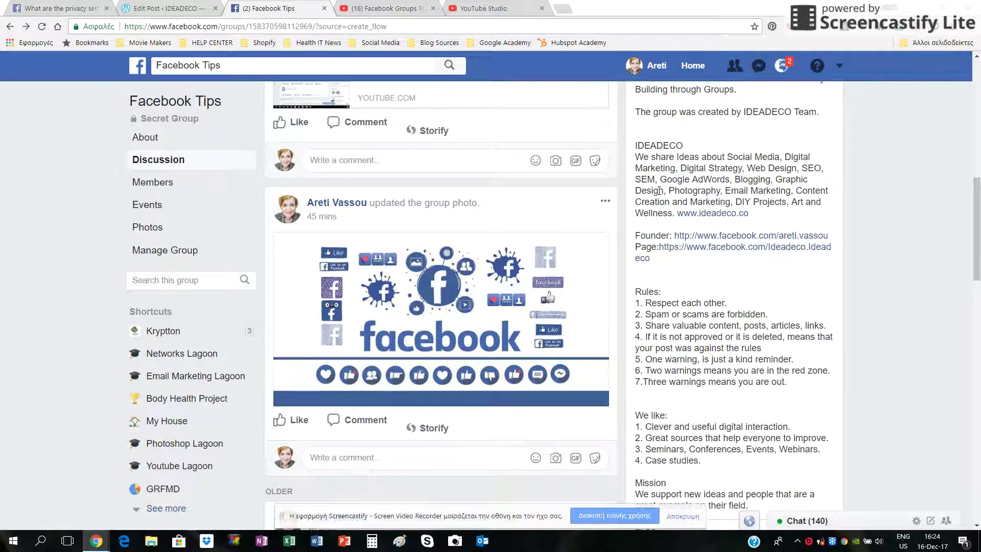
{"action": "scroll", "coordinate": [684, 266], "scroll_direction": "down", "scroll_amount": 2}
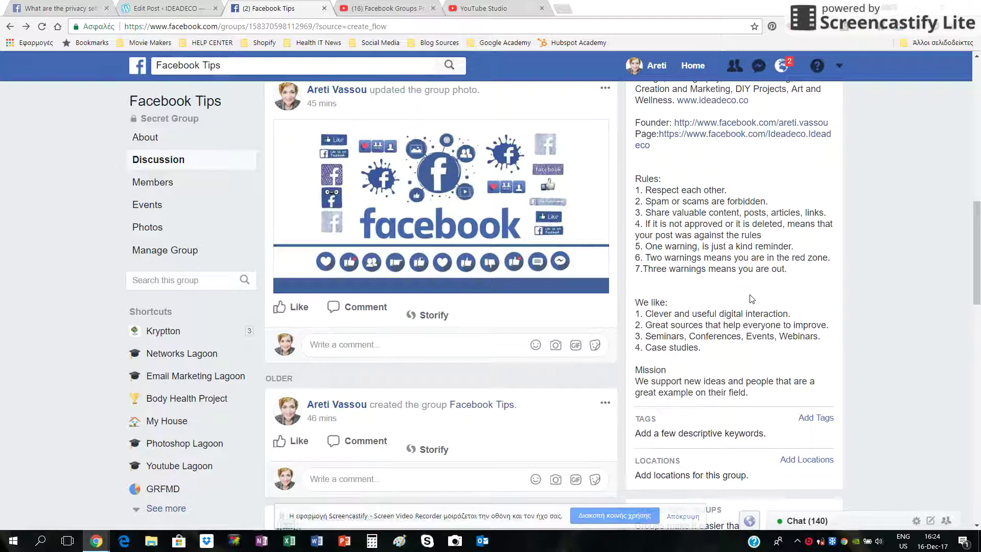
{"action": "scroll", "coordinate": [751, 299], "scroll_direction": "up", "scroll_amount": 4}
{"action": "scroll", "coordinate": [715, 266], "scroll_direction": "up", "scroll_amount": 2}
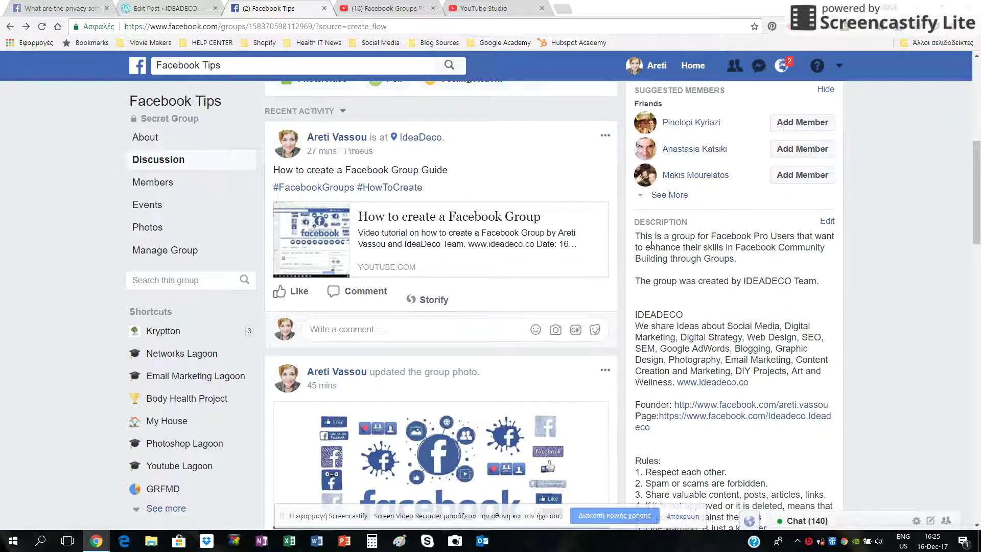
{"action": "scroll", "coordinate": [705, 324], "scroll_direction": "down", "scroll_amount": 2}
{"action": "scroll", "coordinate": [706, 324], "scroll_direction": "down", "scroll_amount": 2}
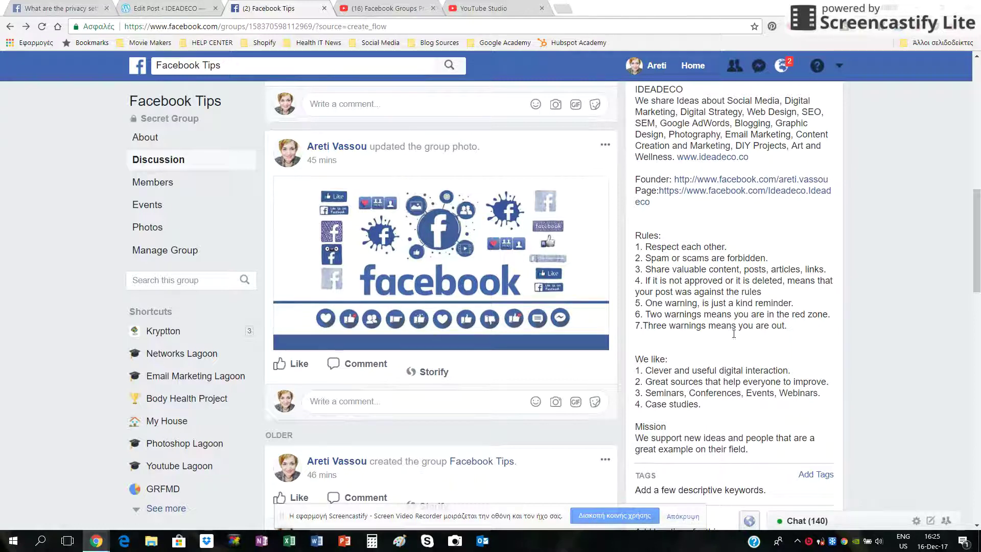
{"action": "scroll", "coordinate": [738, 321], "scroll_direction": "down", "scroll_amount": 3}
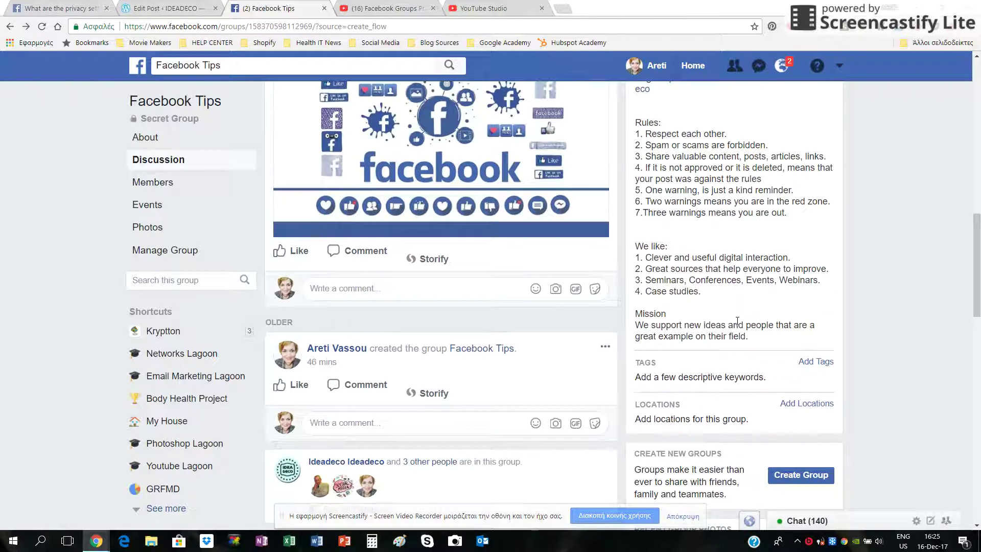
{"action": "left_click", "coordinate": [810, 368]}
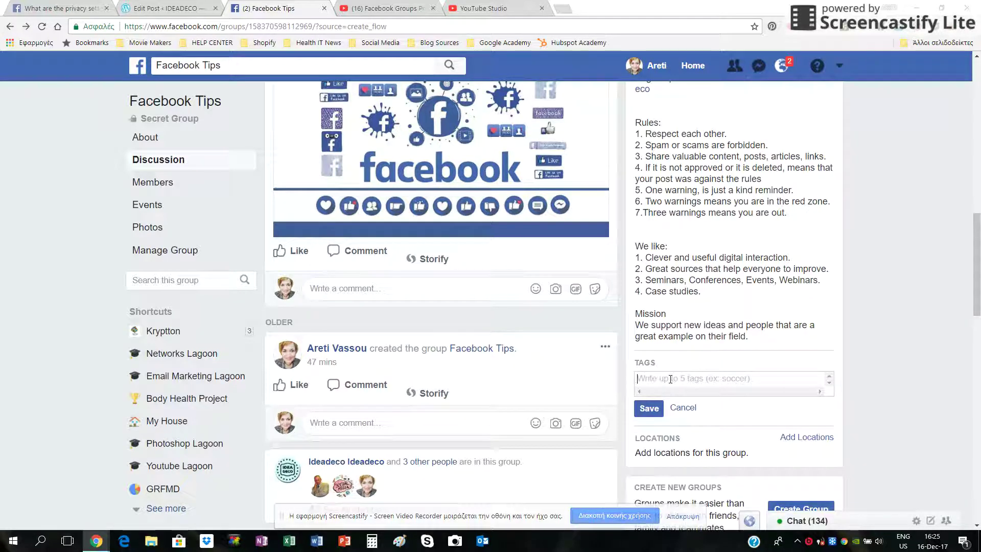
{"action": "type", "text": "Fac"}
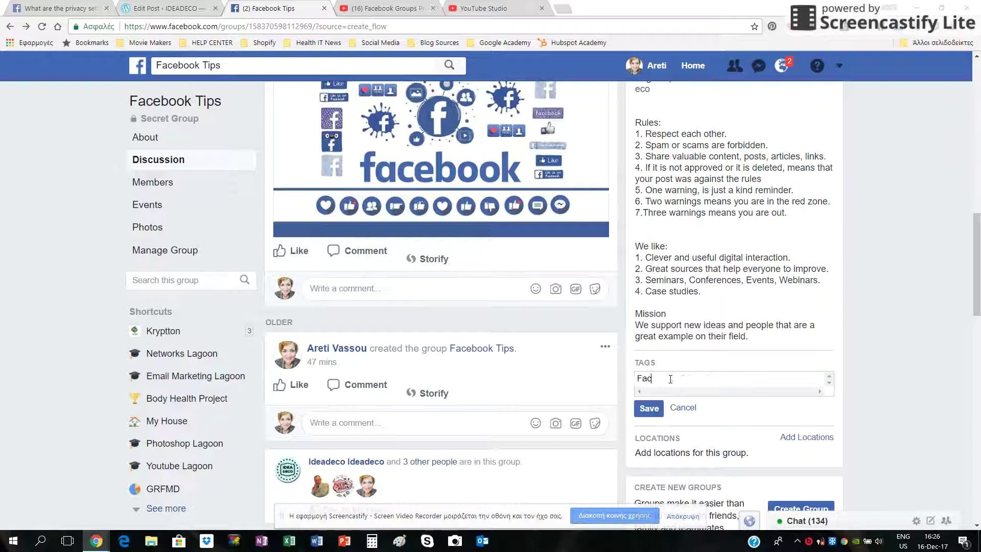
{"action": "type", "text": "eboo"}
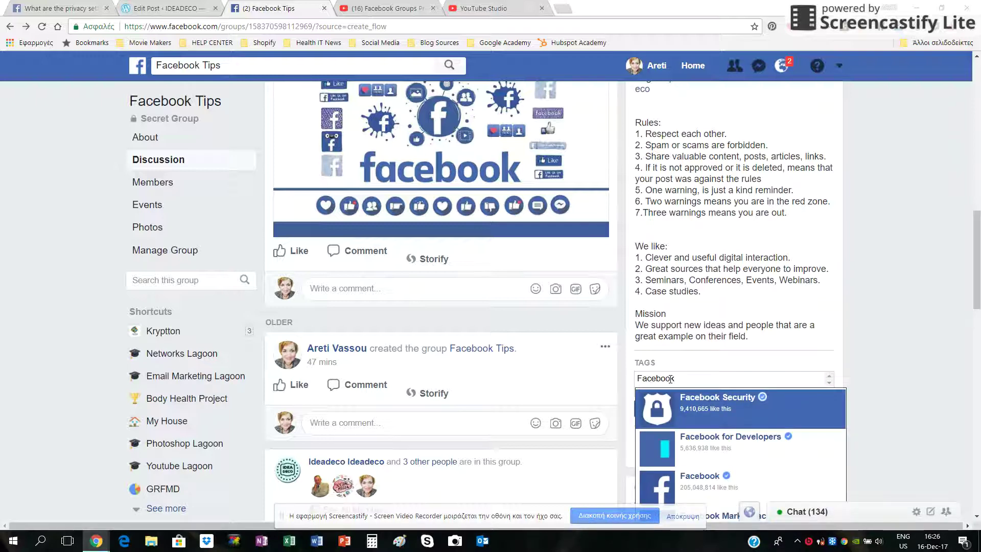
{"action": "type", "text": "k"}
{"action": "left_click", "coordinate": [715, 479]}
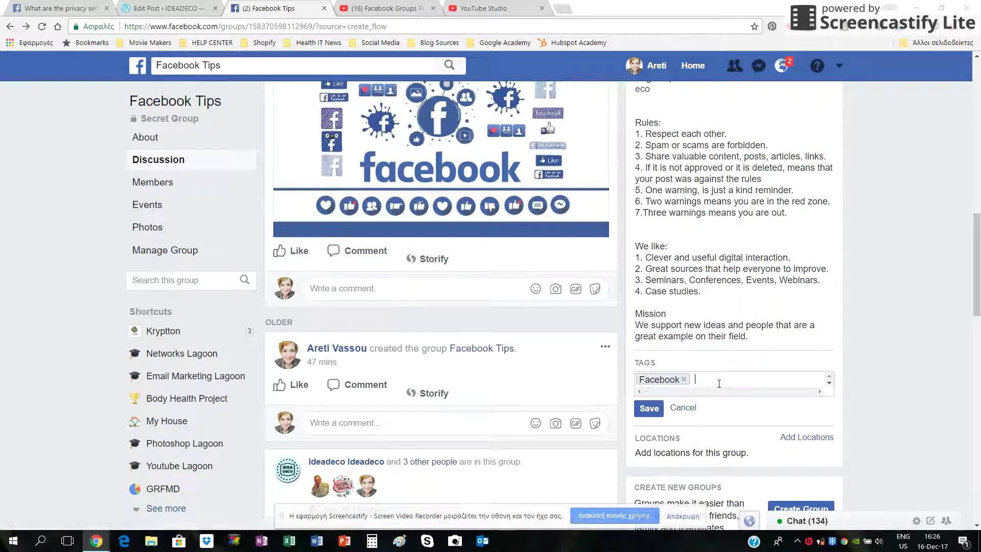
- Add Social media marketing and Digital marketing as group tags
{"action": "type", "text": "Social"}
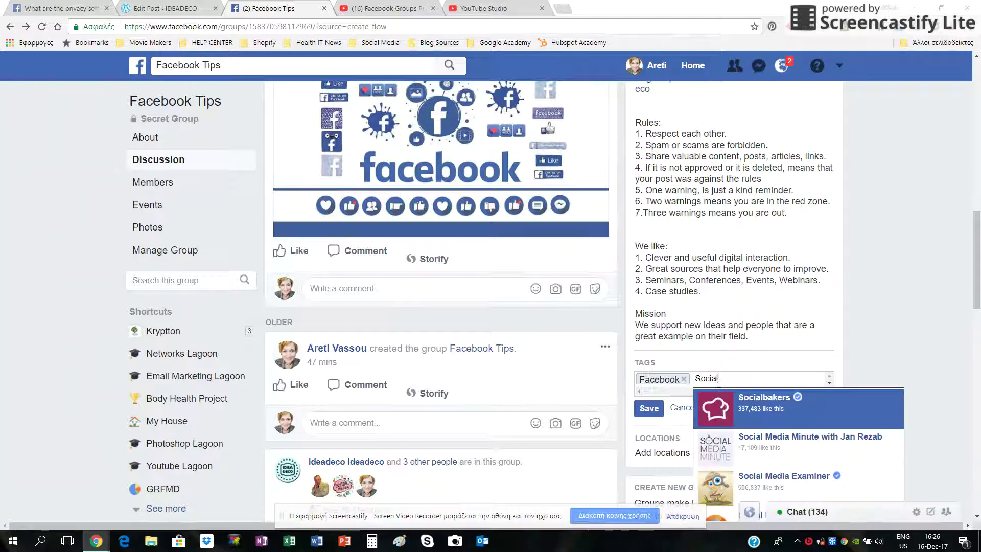
{"action": "type", "text": " Medi"}
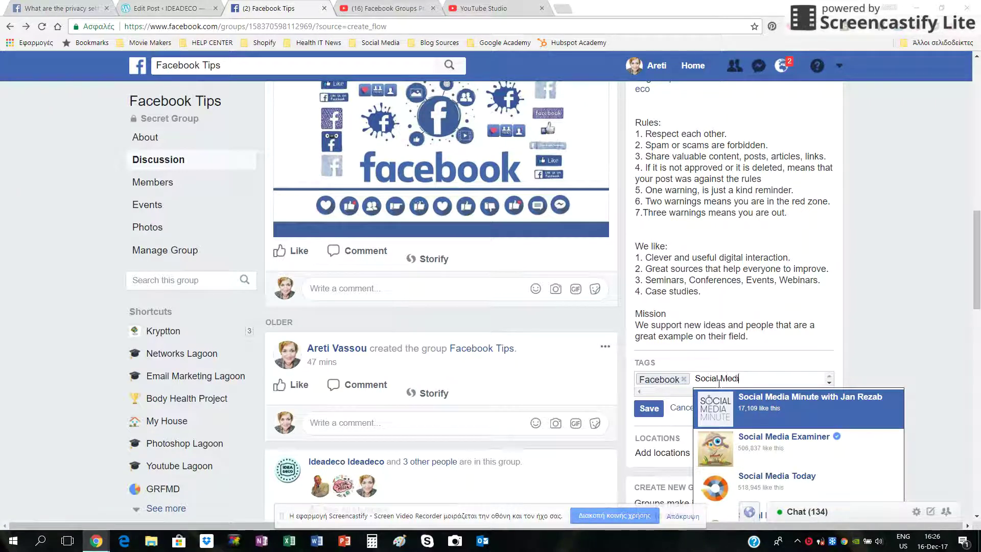
{"action": "type", "text": "a"}
{"action": "scroll", "coordinate": [899, 369], "scroll_direction": "down", "scroll_amount": 2}
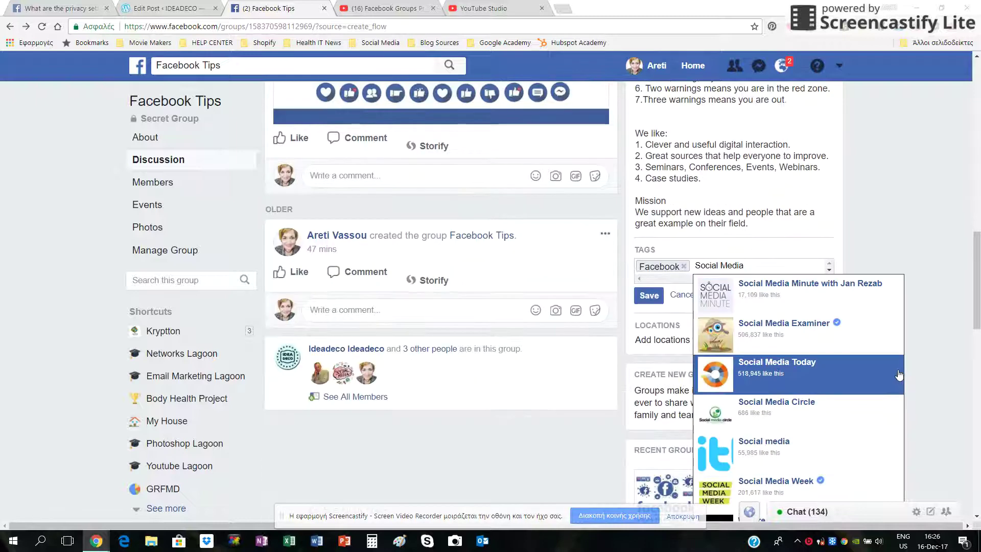
{"action": "scroll", "coordinate": [939, 394], "scroll_direction": "down", "scroll_amount": 2}
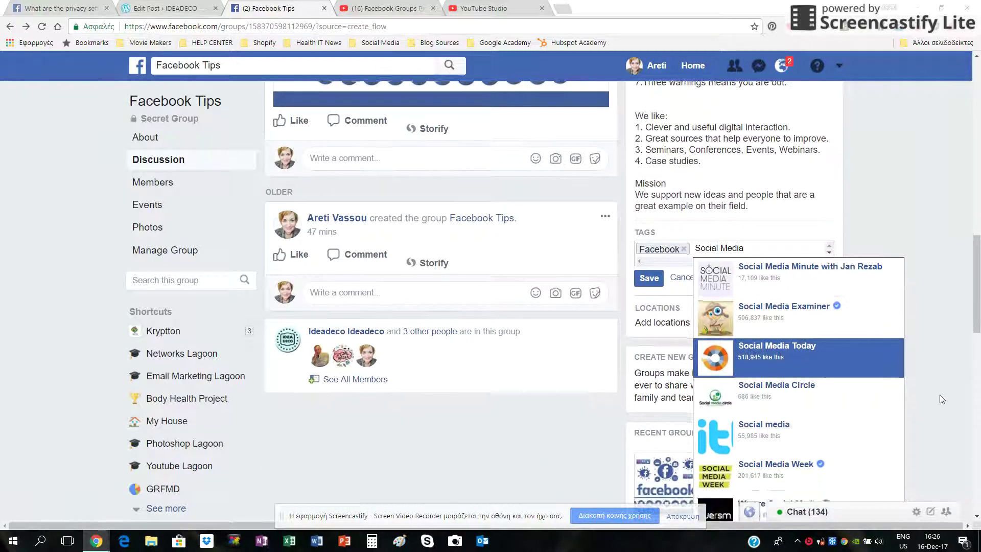
{"action": "scroll", "coordinate": [927, 400], "scroll_direction": "down", "scroll_amount": 1}
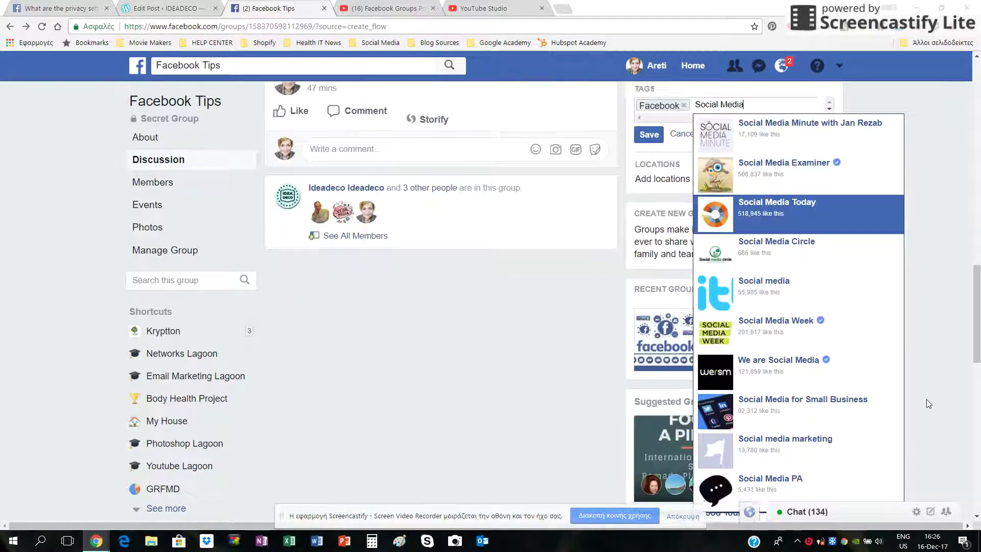
{"action": "left_click", "coordinate": [830, 437]}
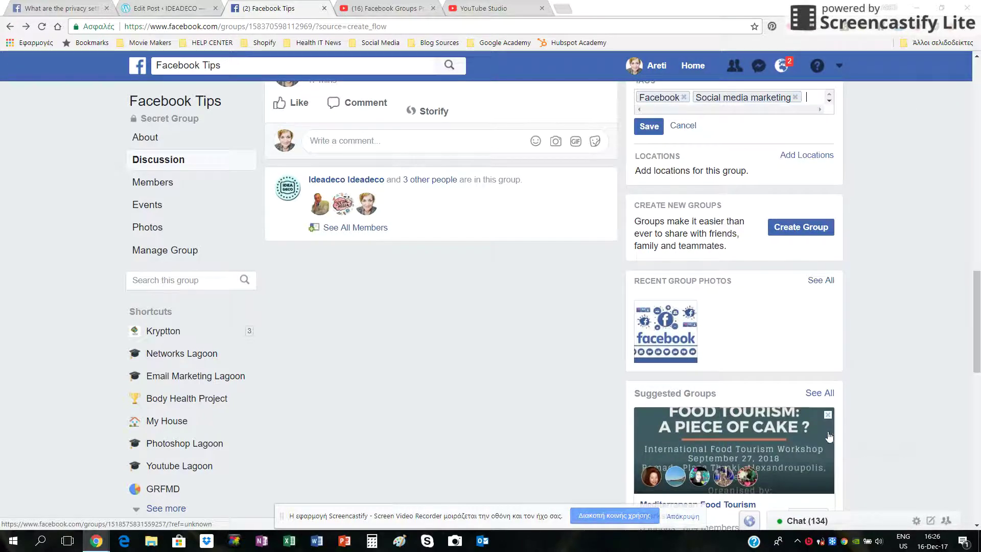
{"action": "scroll", "coordinate": [812, 176], "scroll_direction": "up", "scroll_amount": 1}
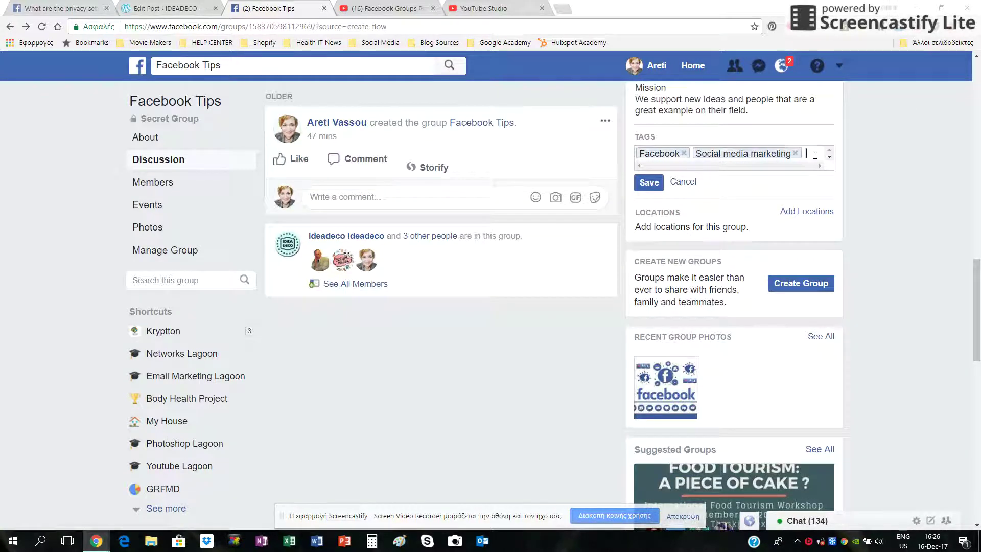
{"action": "type", "text": "Digi"}
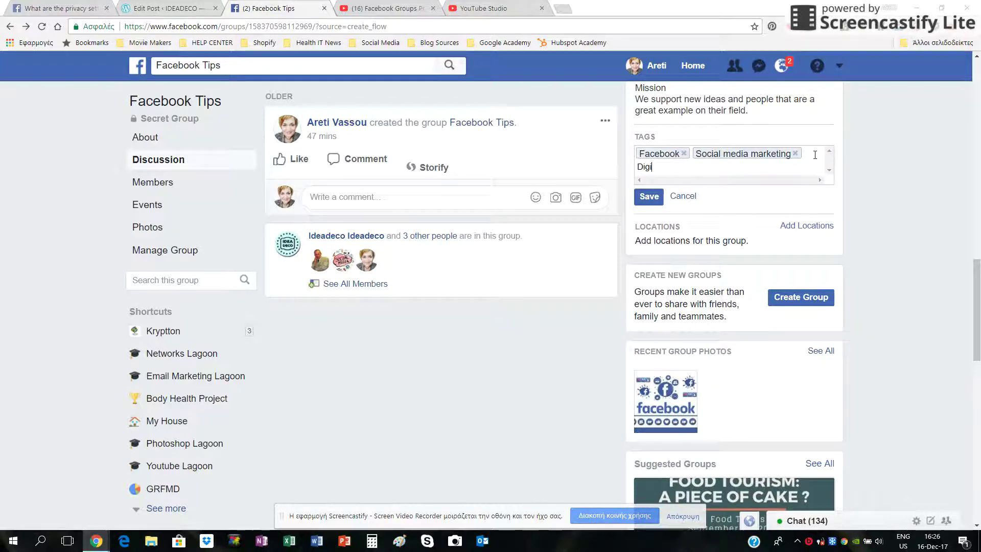
{"action": "type", "text": "tal ma"}
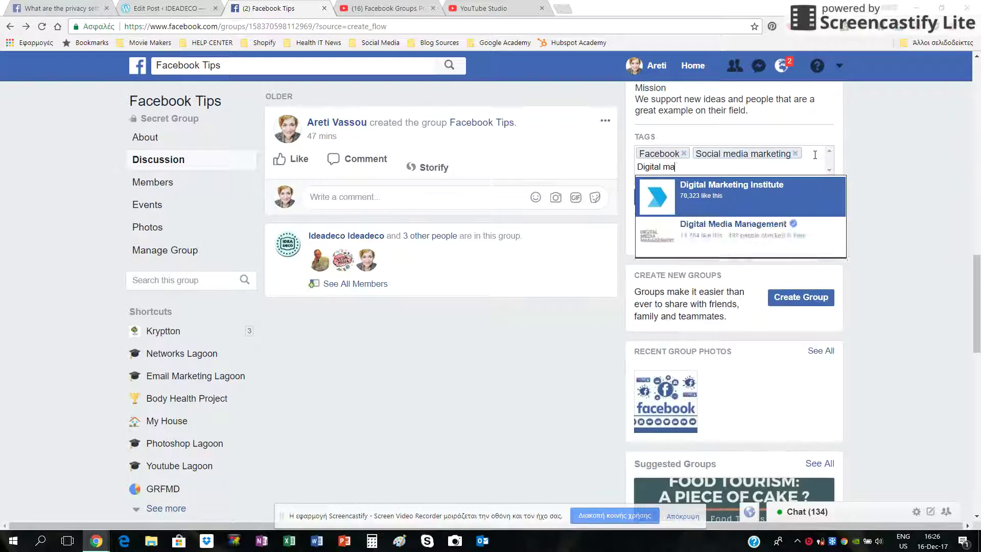
{"action": "type", "text": "rketing"}
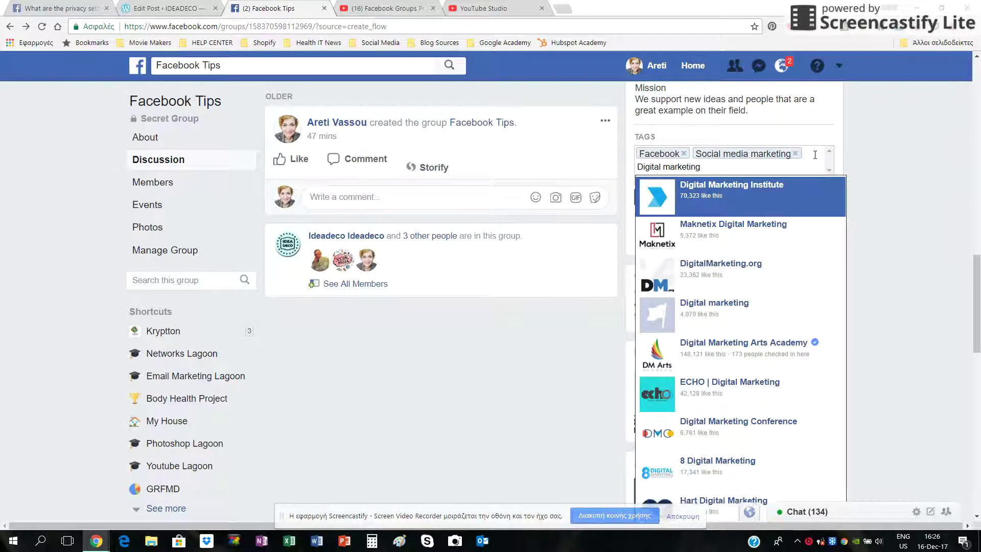
{"action": "left_click", "coordinate": [736, 306]}
- Add Social media as a group tag
{"action": "type", "text": "So"}
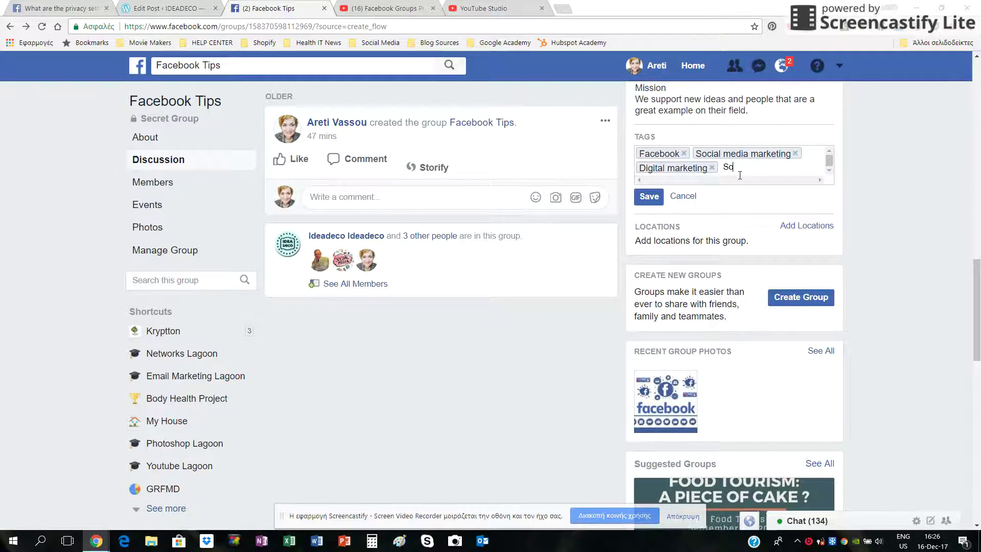
{"action": "type", "text": "cial "}
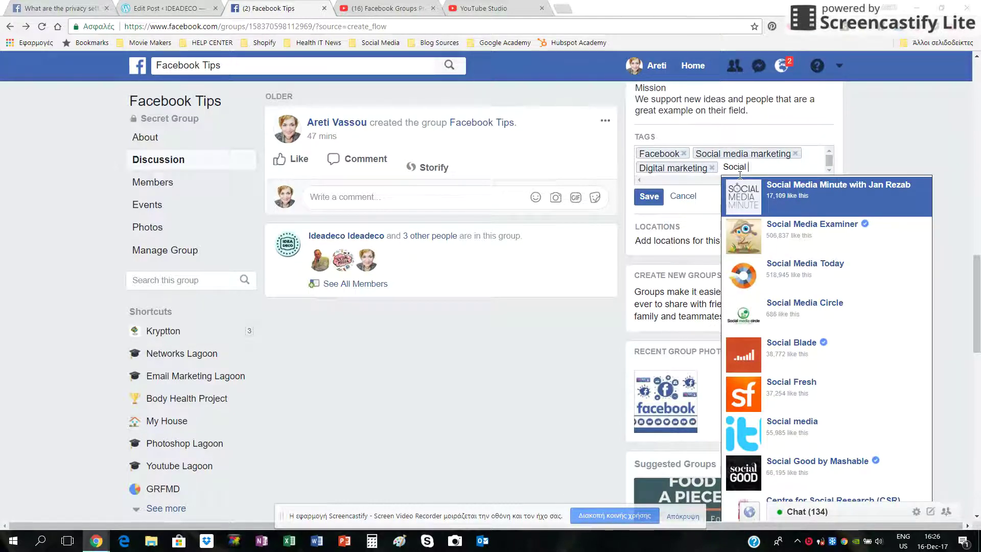
{"action": "type", "text": "Media"}
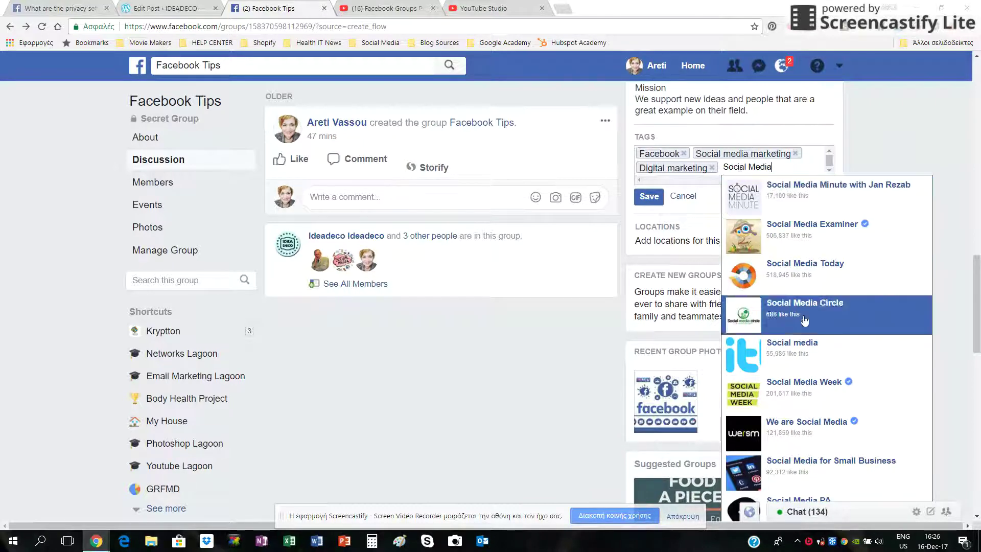
{"action": "scroll", "coordinate": [813, 345], "scroll_direction": "down", "scroll_amount": 3}
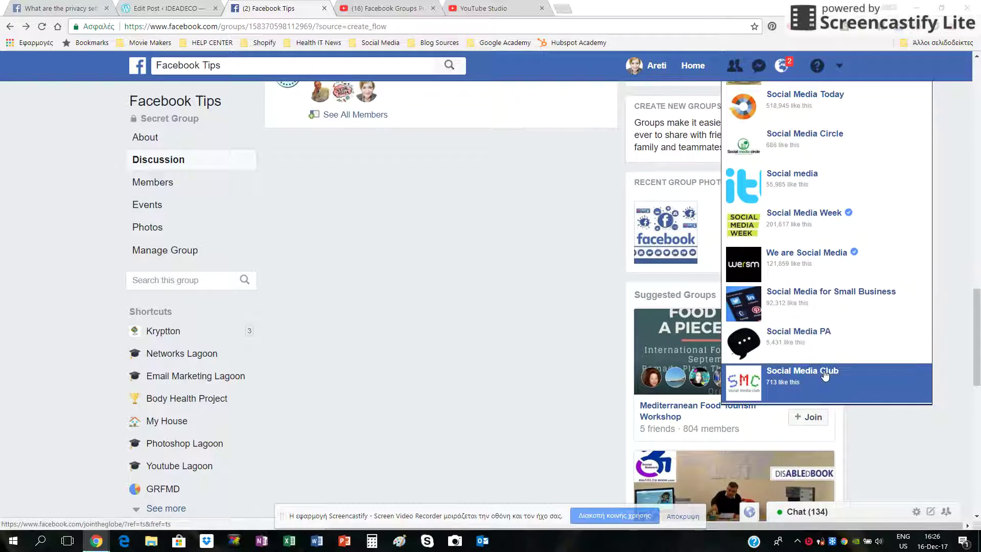
{"action": "scroll", "coordinate": [812, 337], "scroll_direction": "up", "scroll_amount": 3}
{"action": "scroll", "coordinate": [813, 327], "scroll_direction": "down", "scroll_amount": 1}
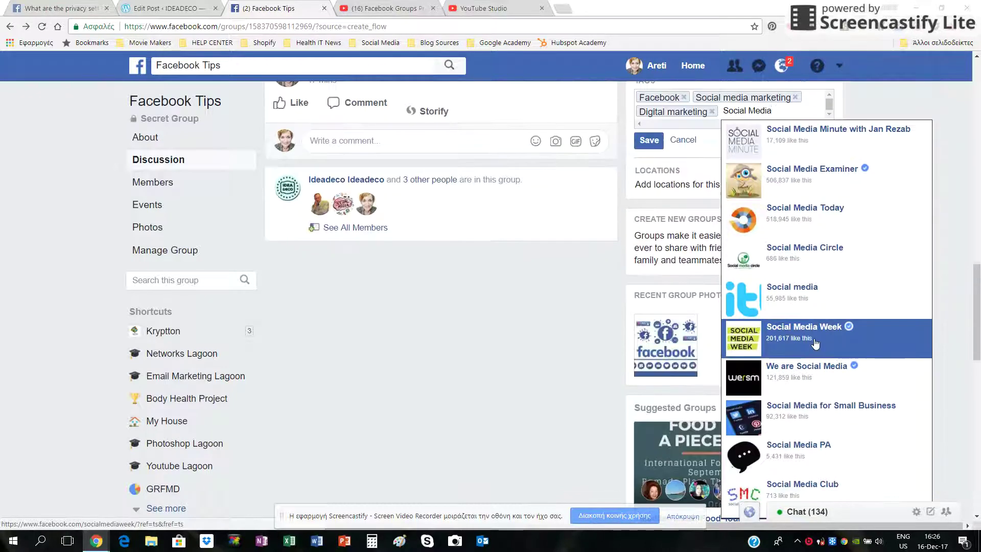
{"action": "left_click", "coordinate": [811, 297]}
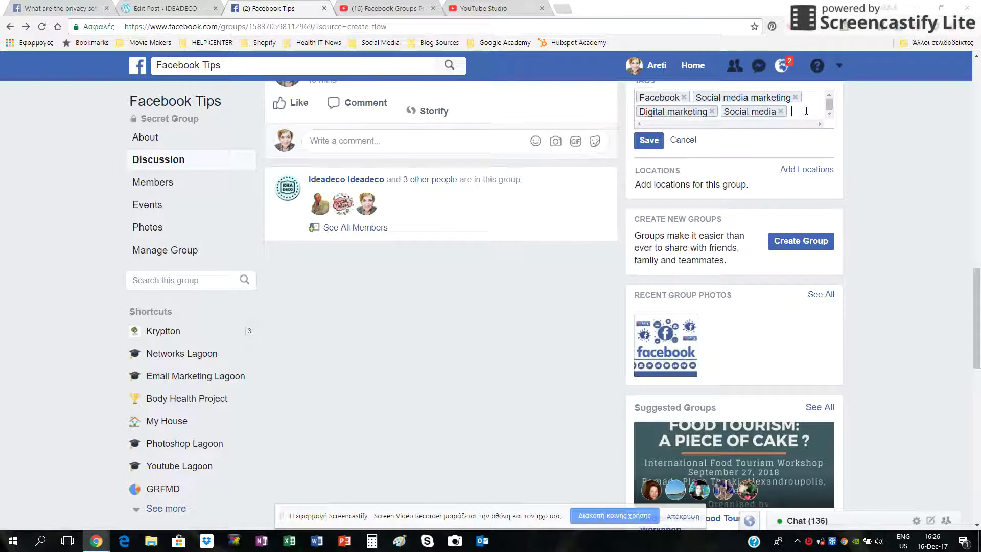
- Add Search engine optimization as a group tag, spelling it out instead of SEO
{"action": "type", "text": "SEO"}
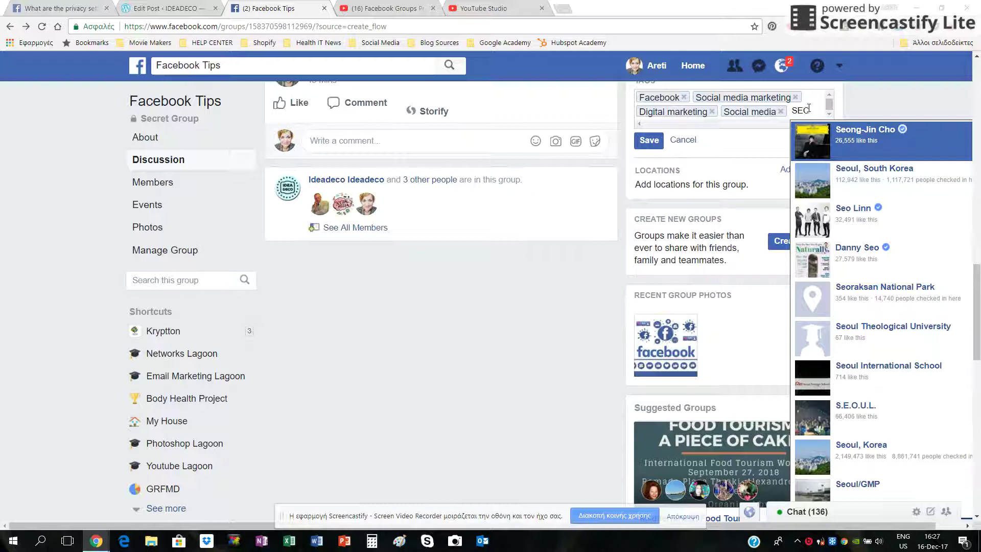
{"action": "key", "text": "BackSpace"}
{"action": "key", "text": "BackSpace"}
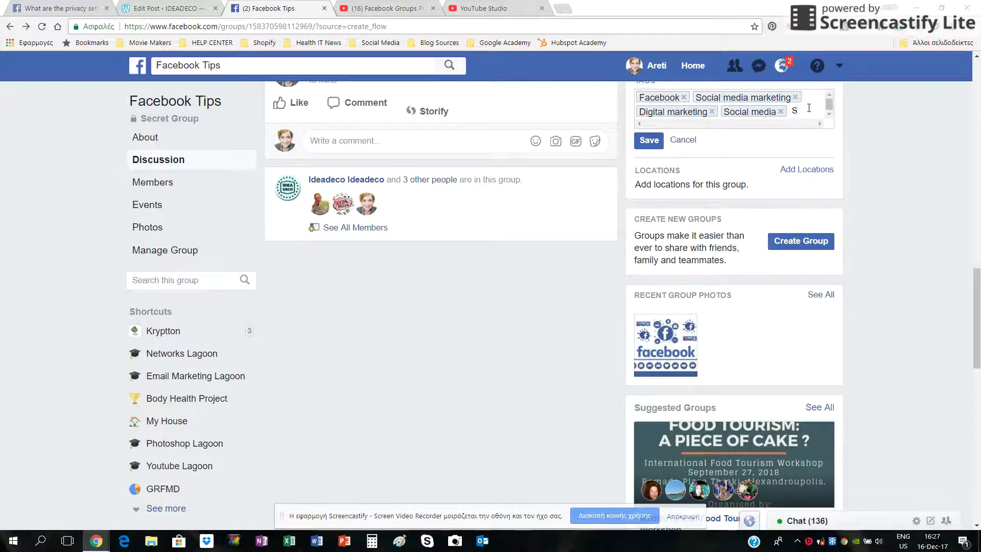
{"action": "type", "text": "ear"}
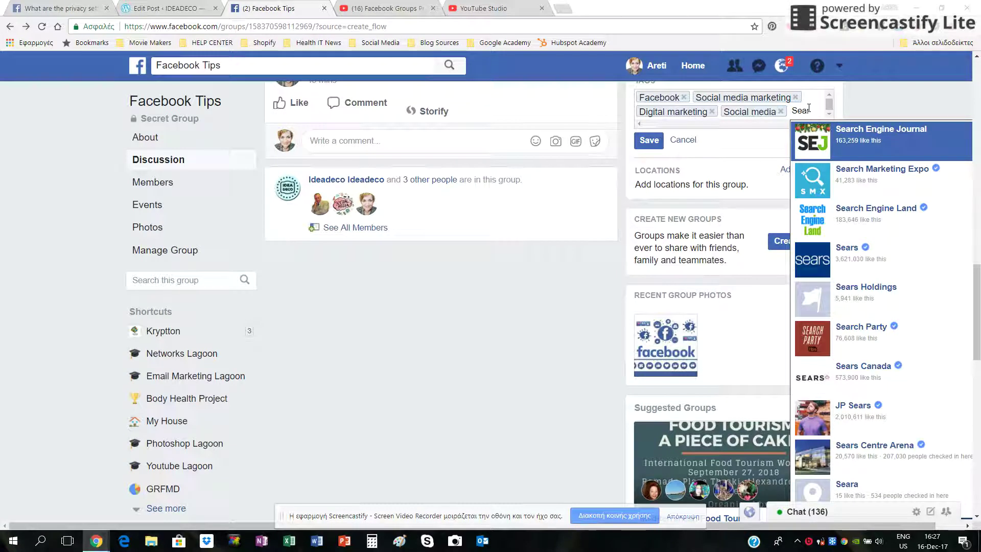
{"action": "type", "text": "ch "}
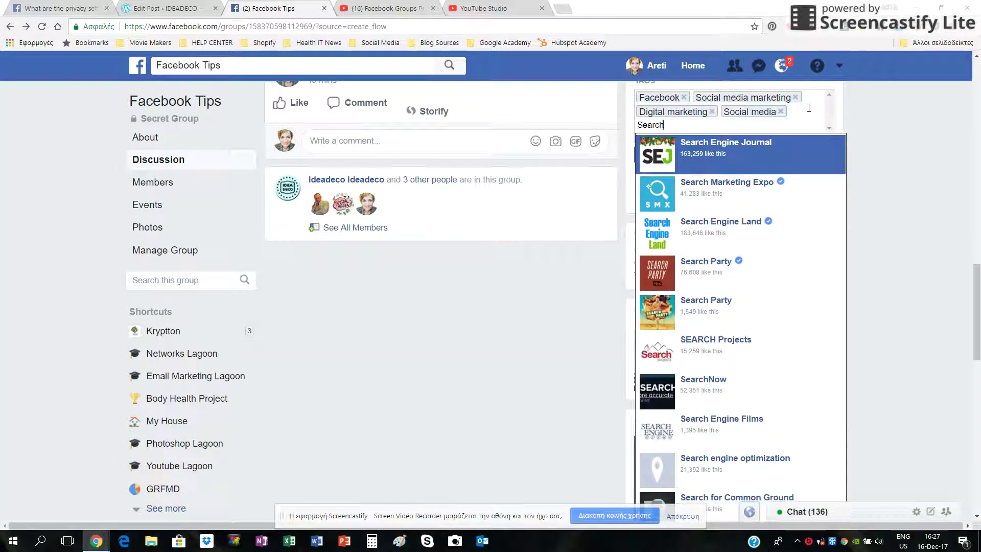
{"action": "type", "text": "Eng"}
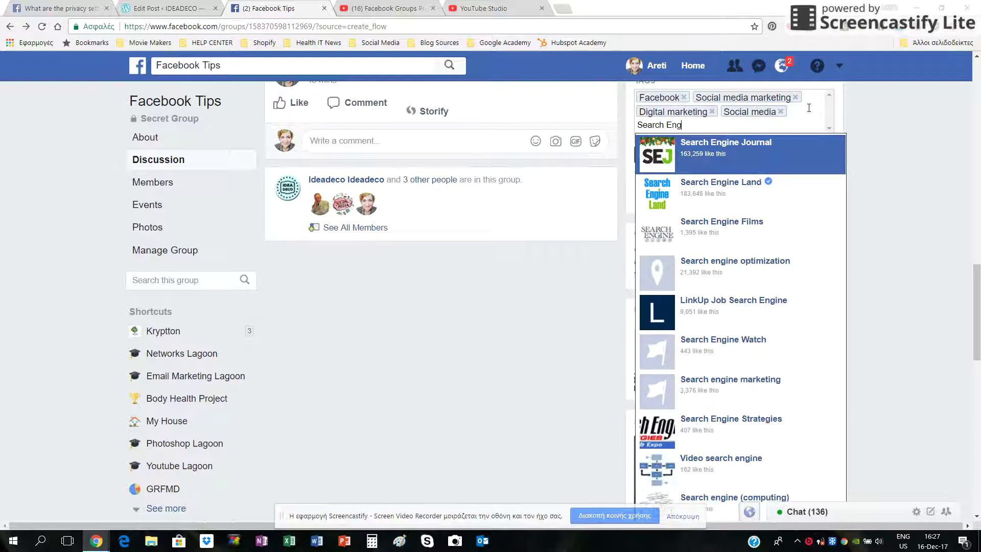
{"action": "type", "text": "ine"}
{"action": "type", "text": " Opt"}
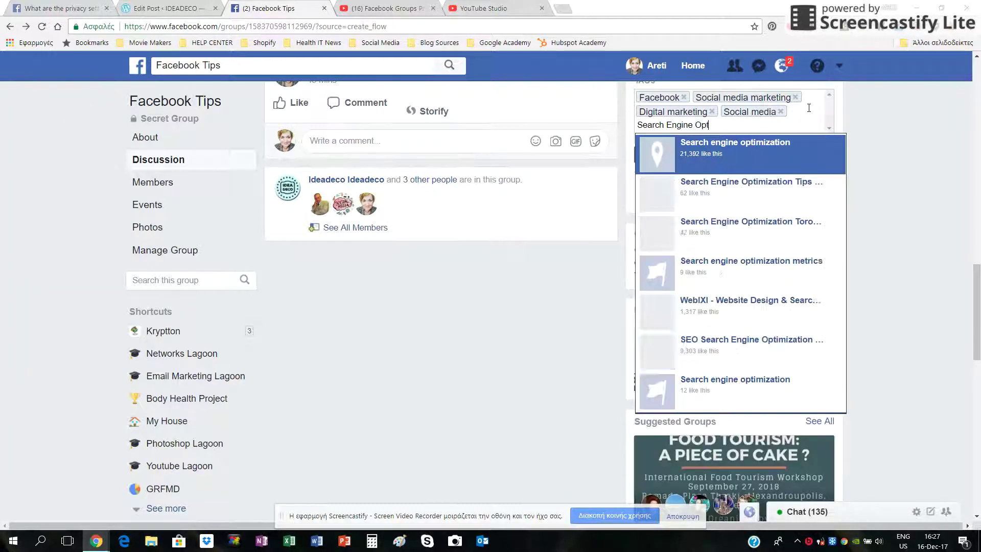
{"action": "type", "text": "imi"}
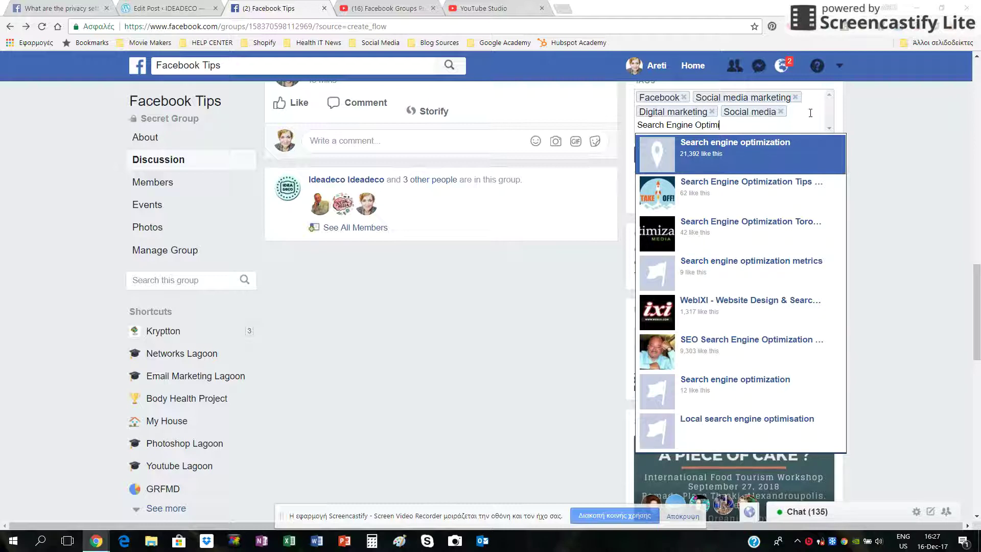
{"action": "left_click", "coordinate": [771, 150]}
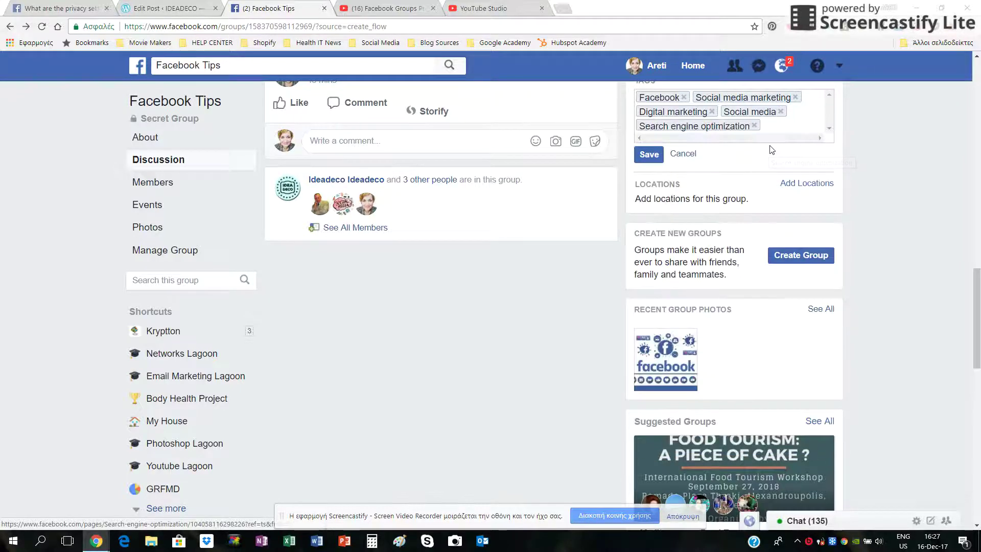
- Save the tags, save Global as the group location, and reload the group page
{"action": "left_click", "coordinate": [653, 156]}
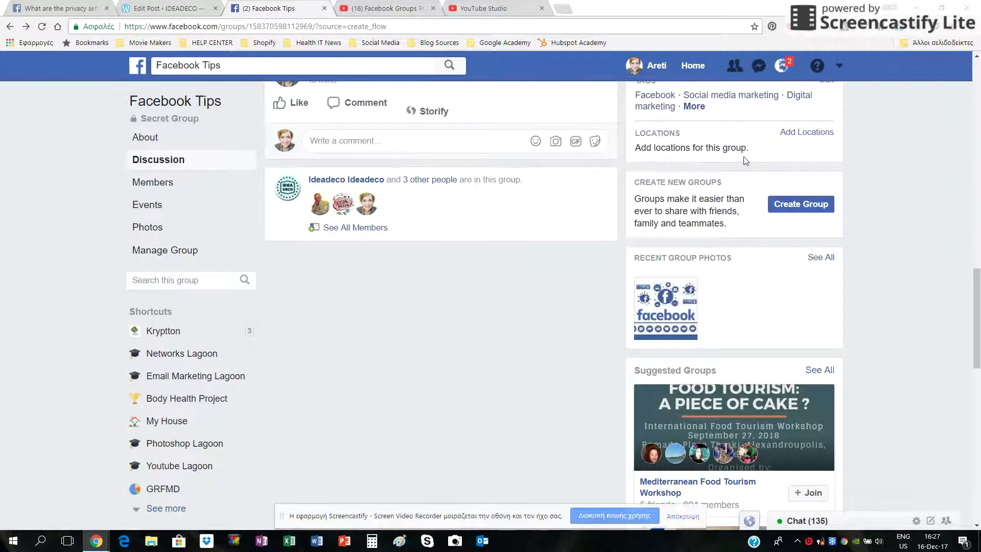
{"action": "left_click", "coordinate": [795, 133]}
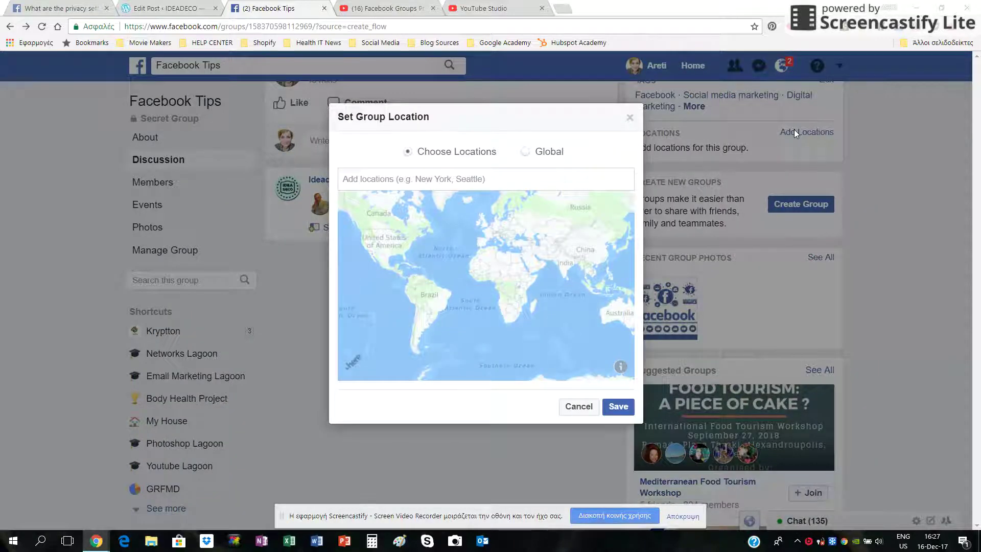
{"action": "left_click", "coordinate": [525, 152]}
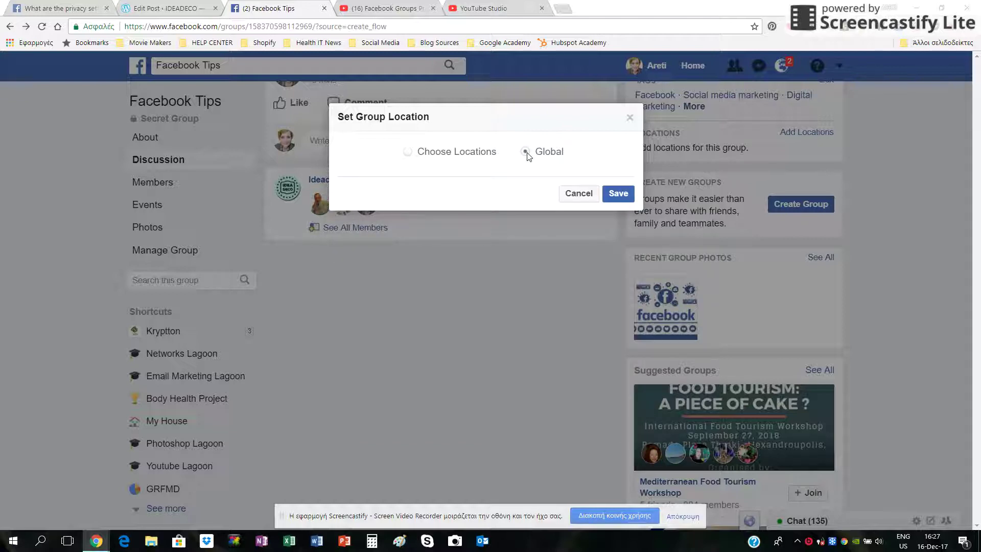
{"action": "left_click", "coordinate": [618, 194]}
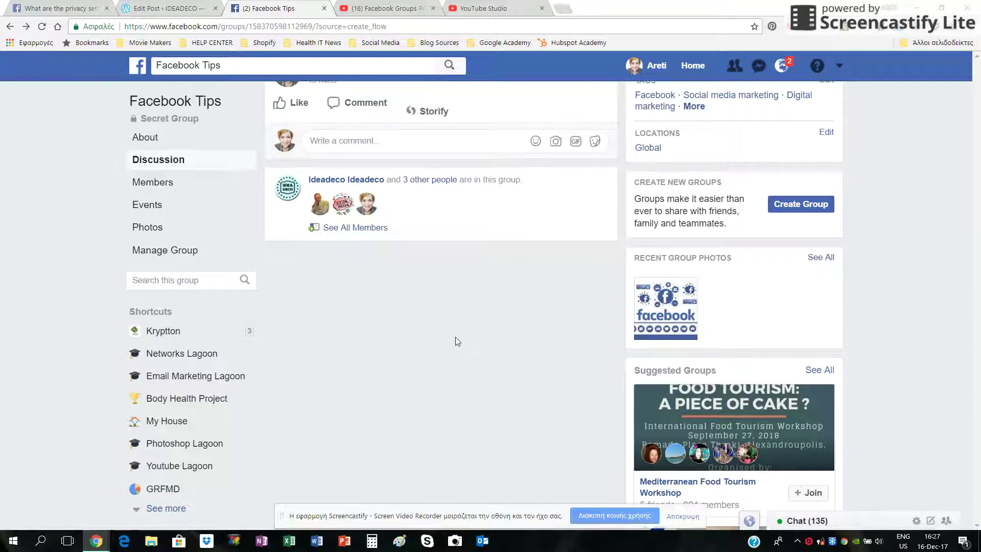
{"action": "left_click", "coordinate": [42, 26]}
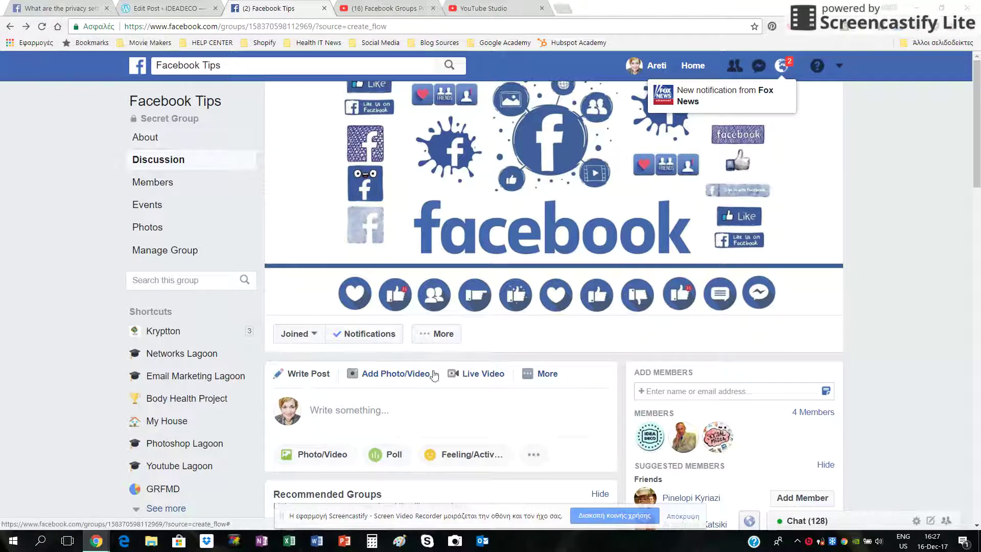
{"action": "scroll", "coordinate": [430, 369], "scroll_direction": "down", "scroll_amount": 2}
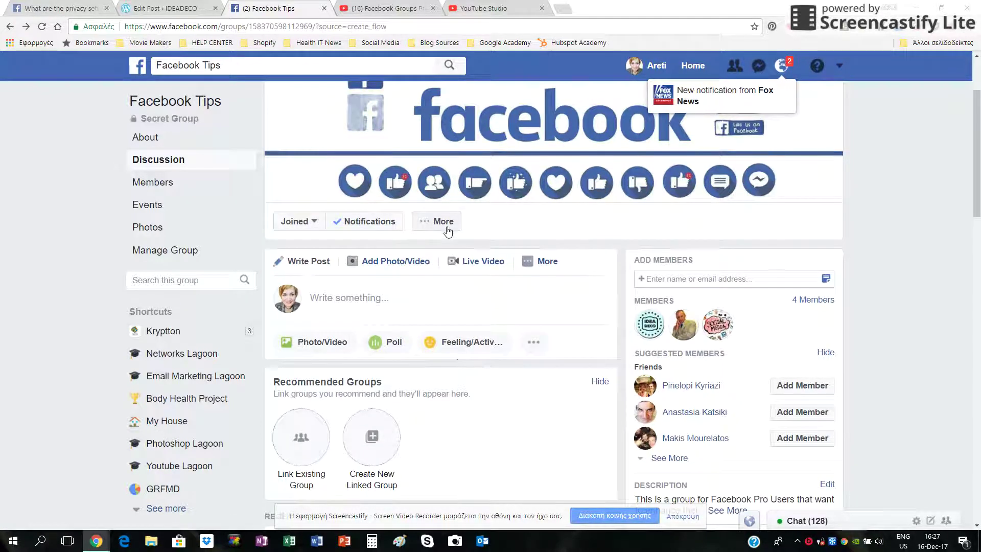
- Open Edit Group Settings from the group's More menu and bring up the group type picker
{"action": "left_click", "coordinate": [447, 230]}
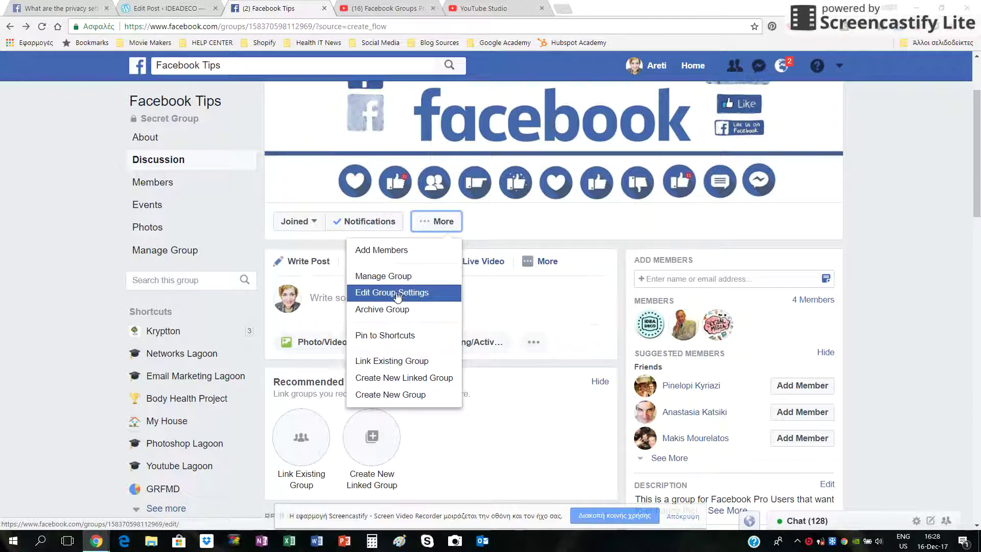
{"action": "left_click", "coordinate": [398, 294]}
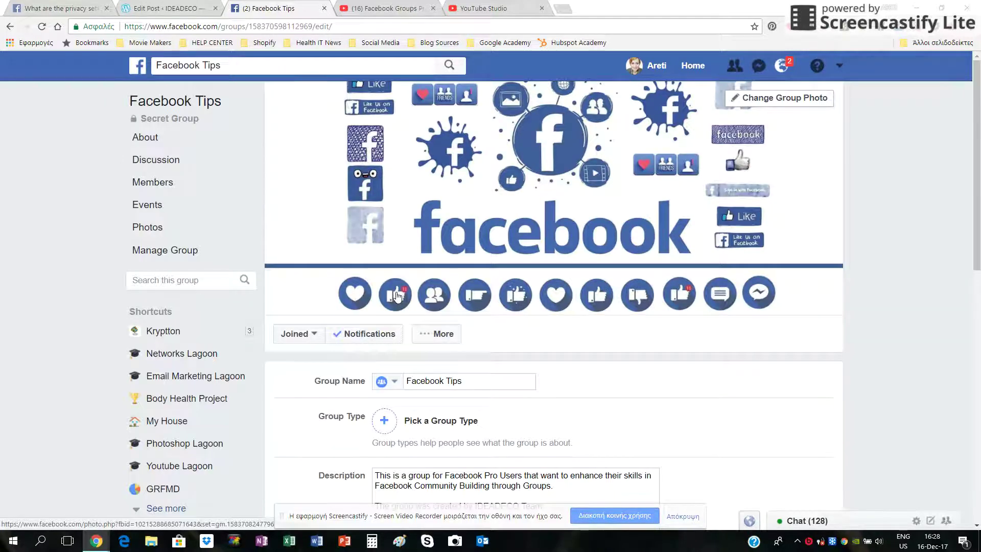
{"action": "scroll", "coordinate": [319, 307], "scroll_direction": "down", "scroll_amount": 3}
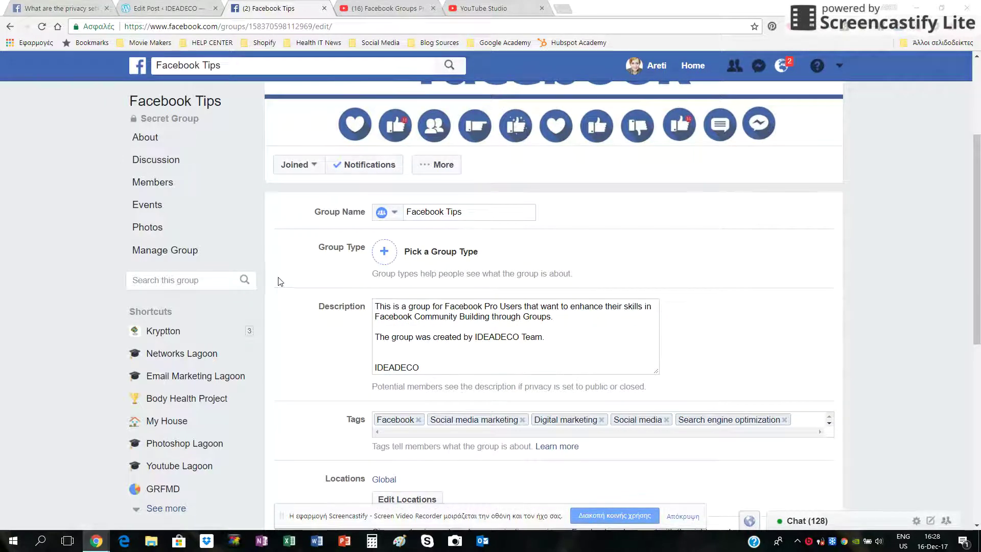
{"action": "left_click", "coordinate": [391, 252]}
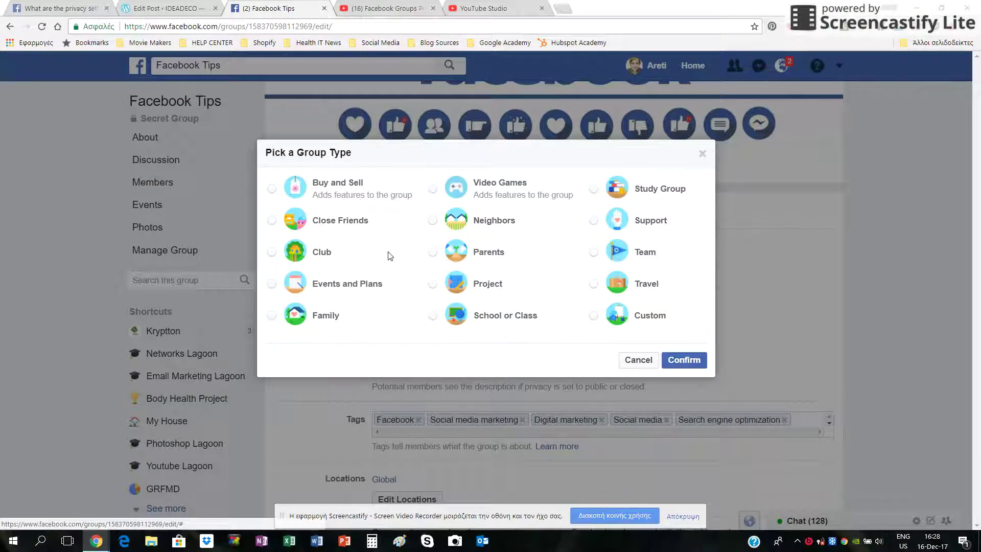
- Select Buy and Sell as the group type and confirm it
{"action": "left_click", "coordinate": [271, 189]}
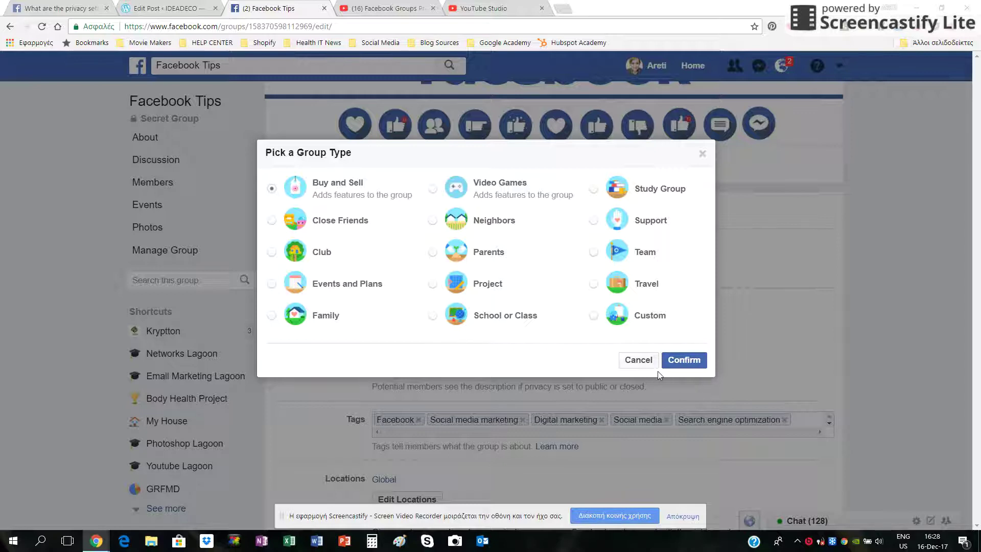
{"action": "left_click", "coordinate": [684, 361]}
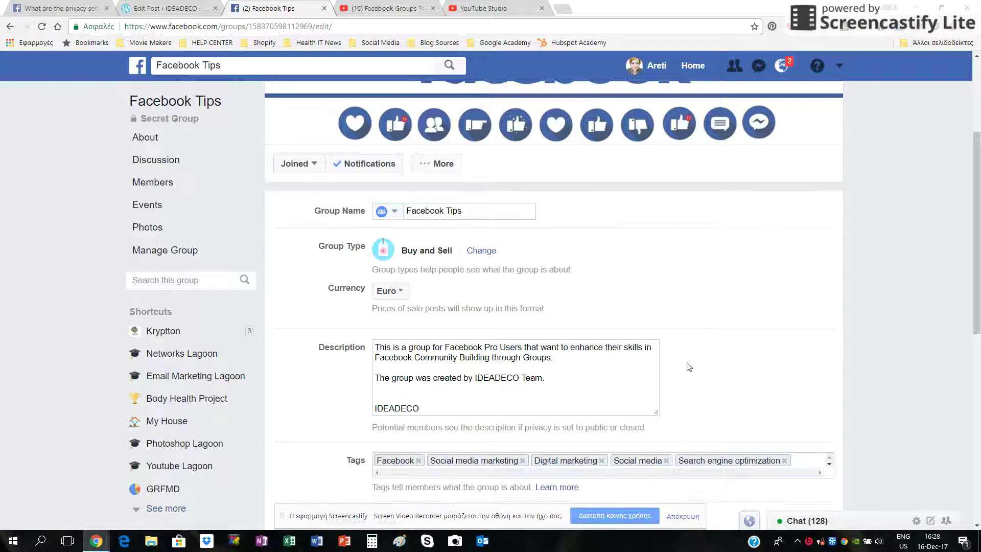
{"action": "scroll", "coordinate": [689, 366], "scroll_direction": "down", "scroll_amount": 2}
{"action": "scroll", "coordinate": [690, 366], "scroll_direction": "down", "scroll_amount": 5}
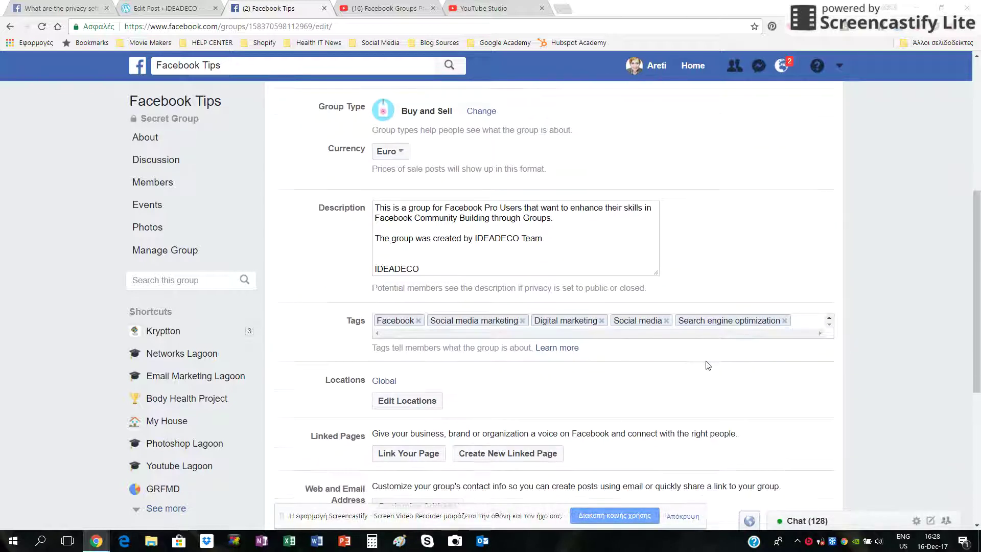
{"action": "scroll", "coordinate": [706, 360], "scroll_direction": "down", "scroll_amount": 1}
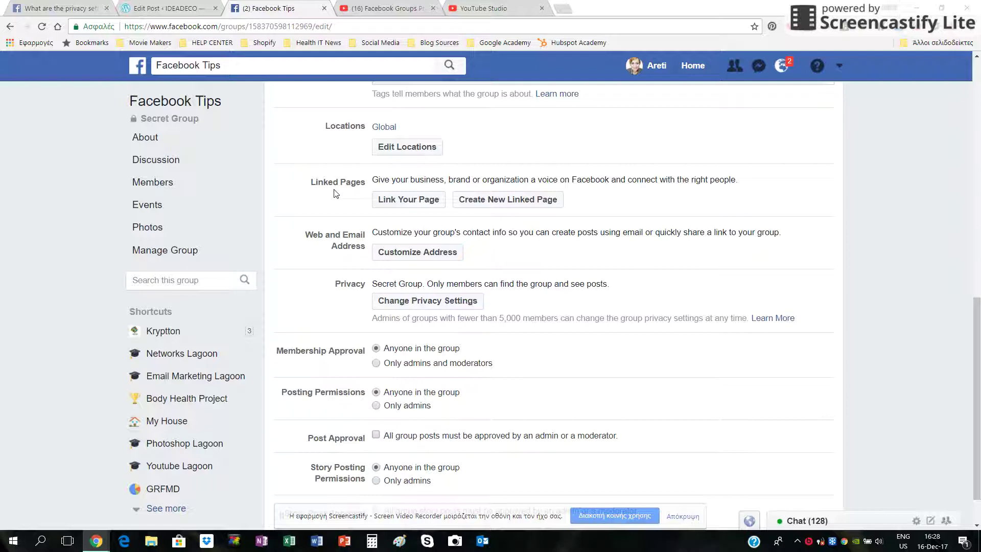
- Try the custom address alias Facebook.Groups.Pro.Tips
{"action": "left_click", "coordinate": [390, 259]}
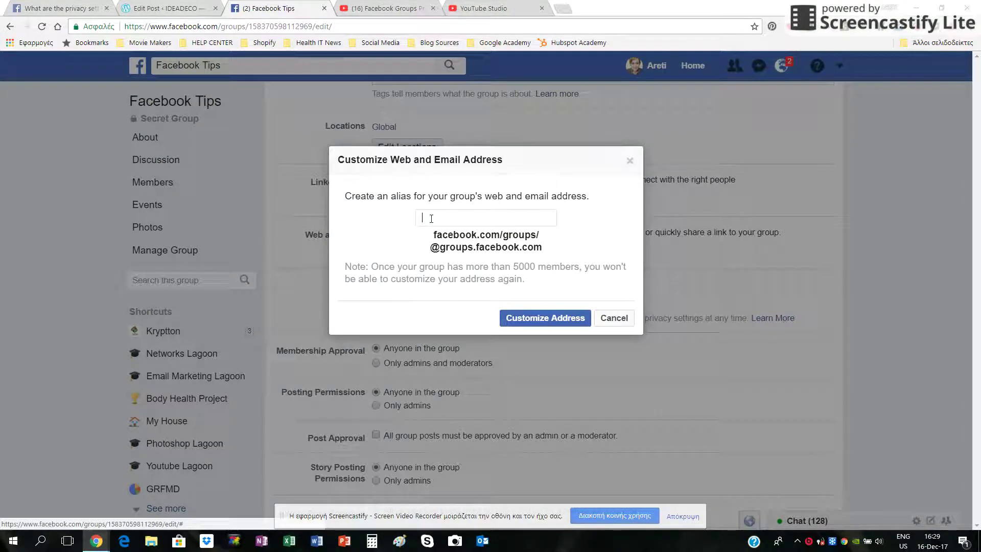
{"action": "type", "text": "Face"}
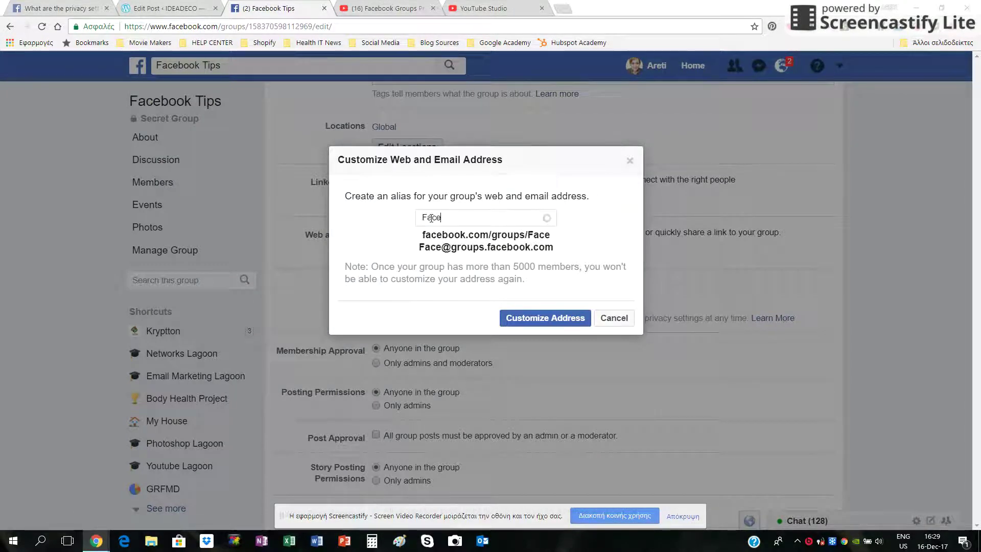
{"action": "type", "text": "boo"}
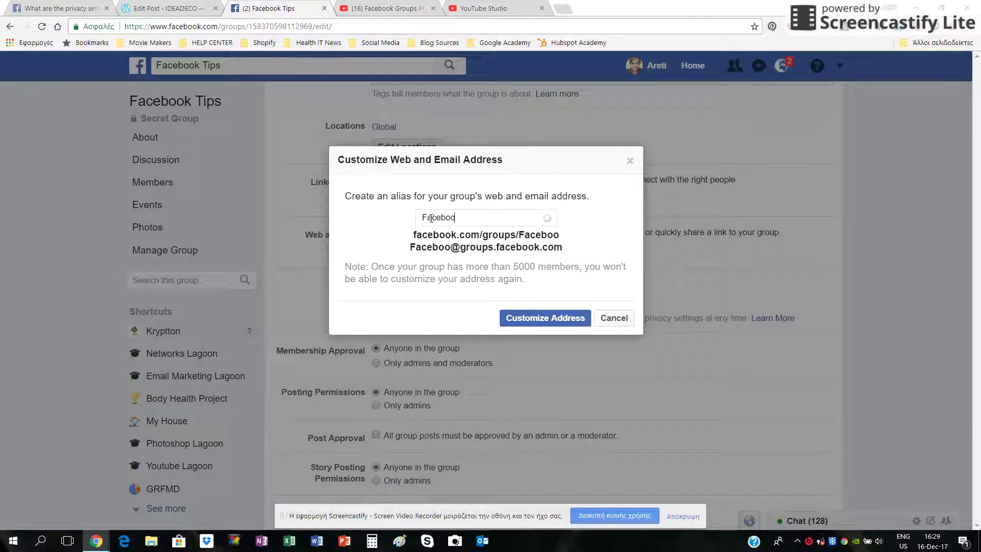
{"action": "type", "text": "k."}
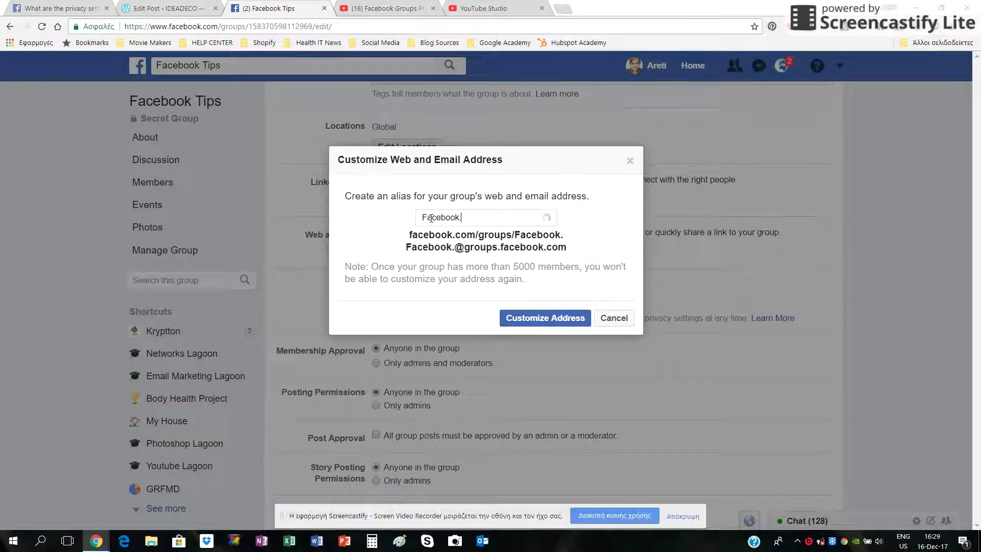
{"action": "type", "text": "Tips"}
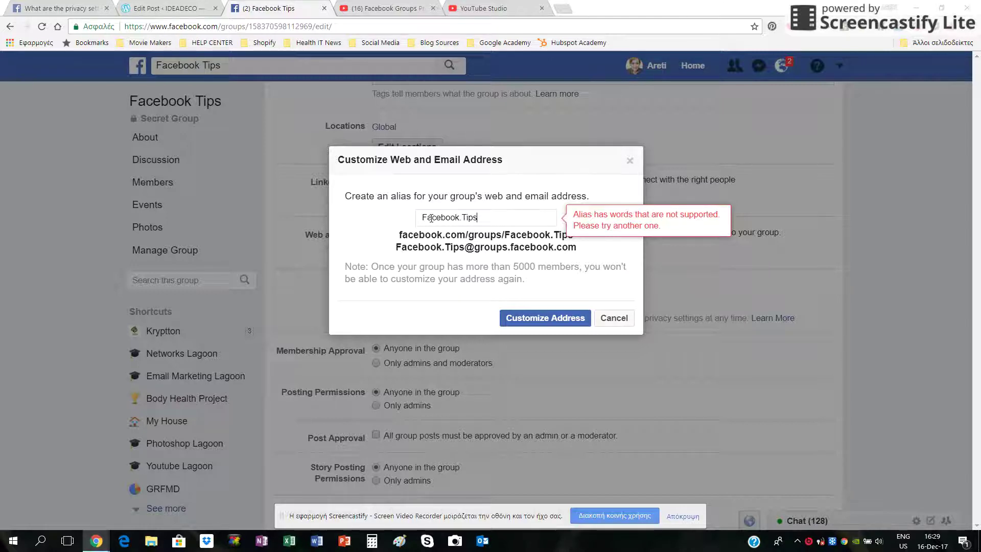
{"action": "type", "text": "."}
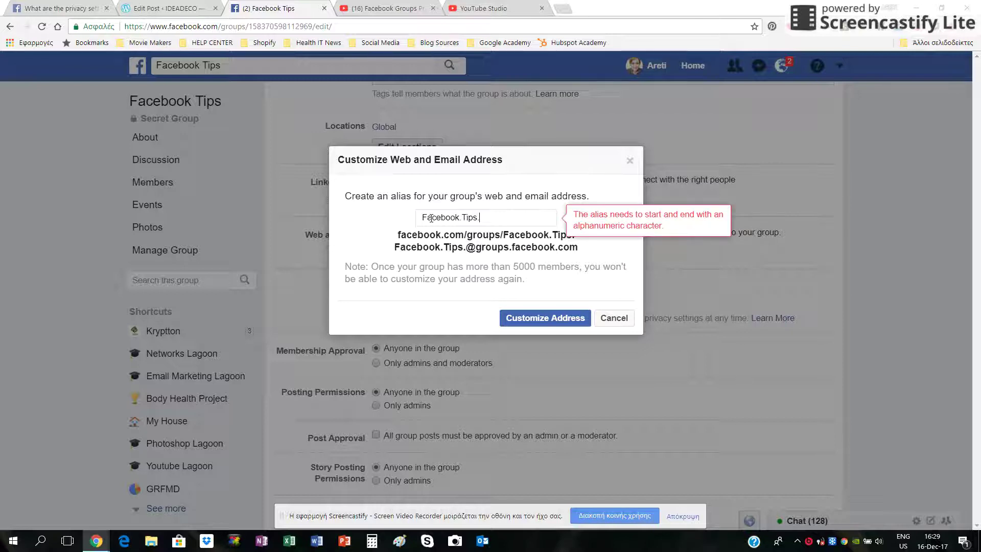
{"action": "key", "text": "BackSpace"}
{"action": "key", "text": "BackSpace"}
{"action": "key", "text": "BackSpace"}
{"action": "key", "text": "BackSpace"}
{"action": "key", "text": "BackSpace"}
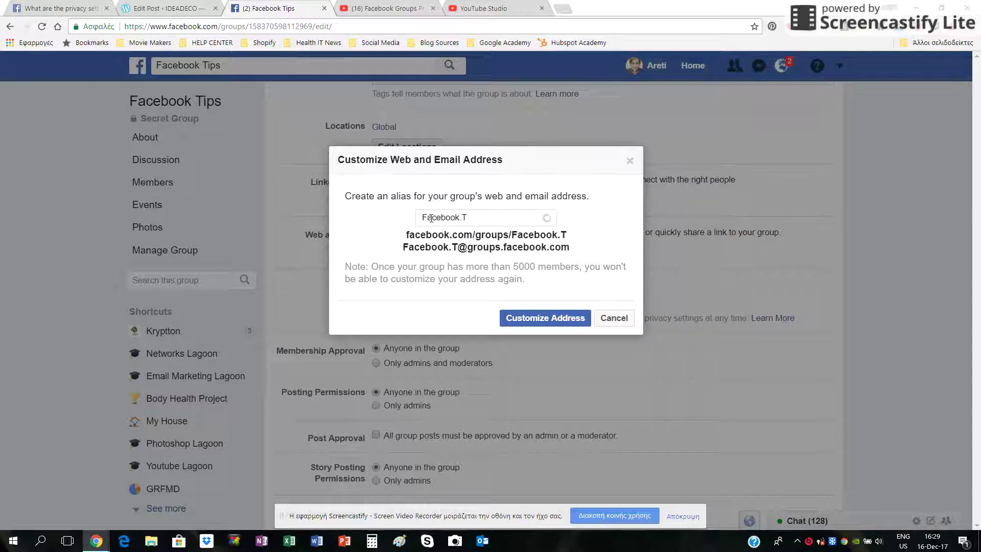
{"action": "key", "text": "BackSpace"}
{"action": "type", "text": "Gr"}
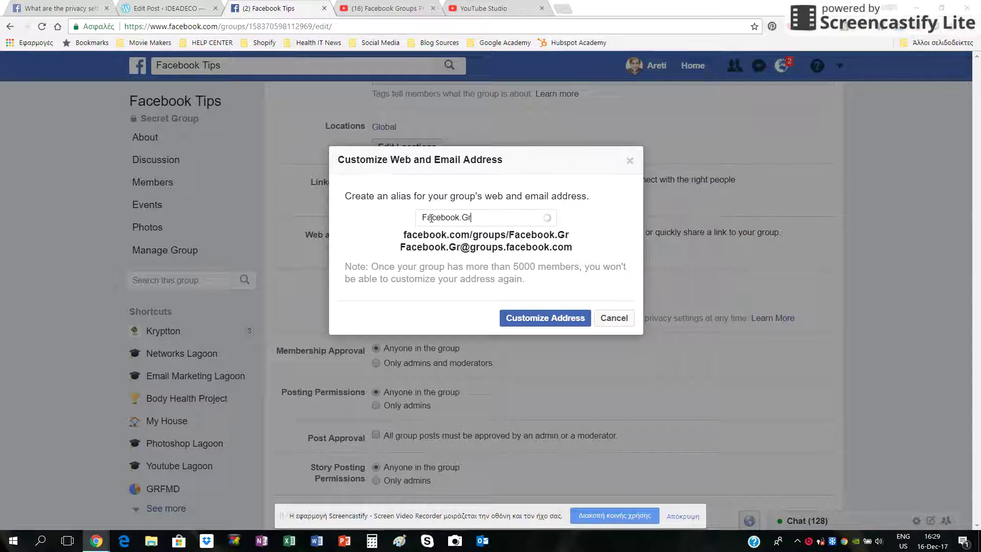
{"action": "type", "text": "oup"}
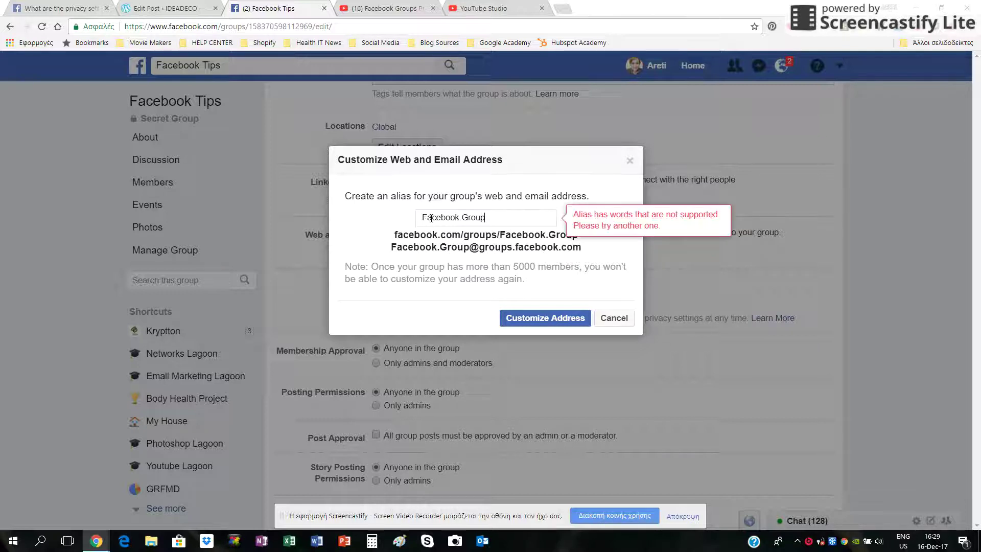
{"action": "type", "text": "."}
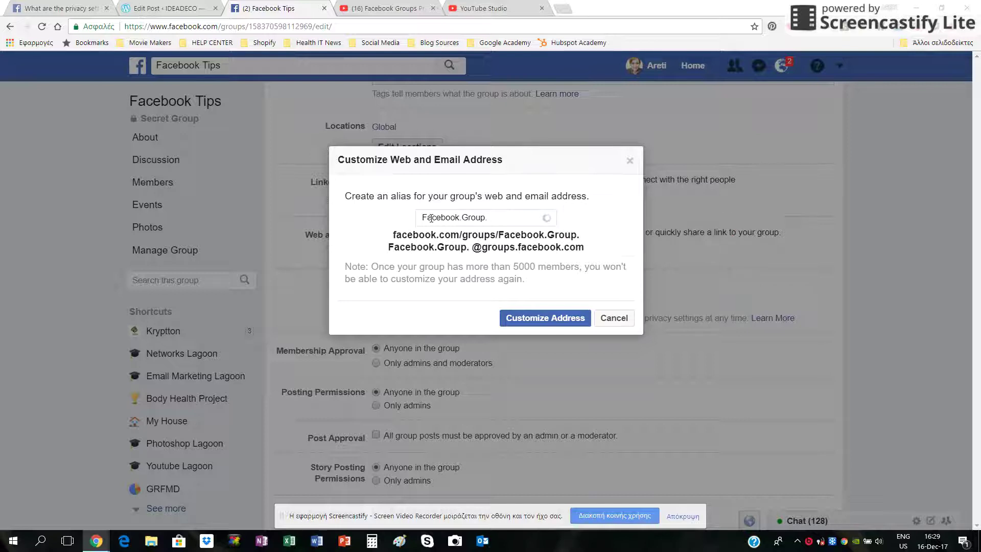
{"action": "key", "text": "BackSpace"}
{"action": "type", "text": "s."}
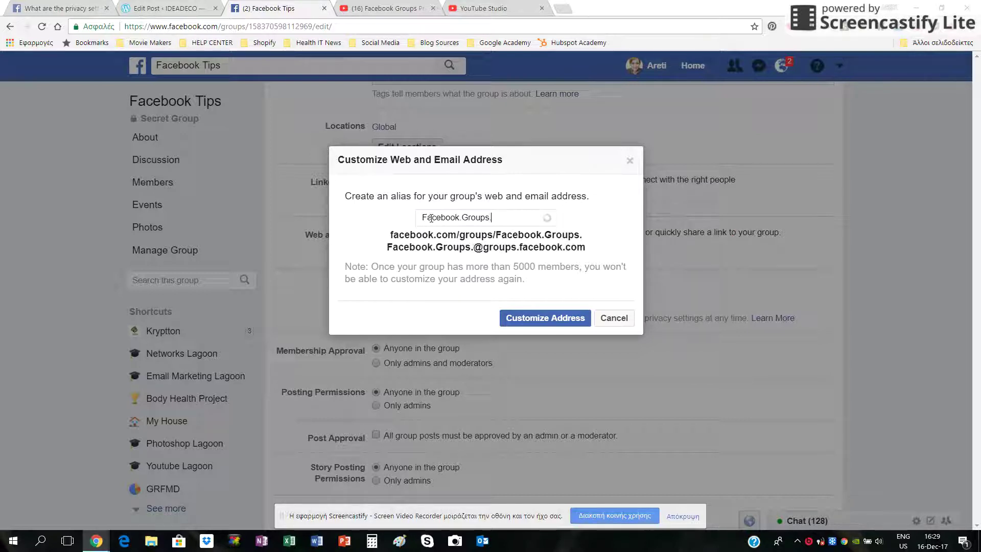
{"action": "type", "text": "Tips"}
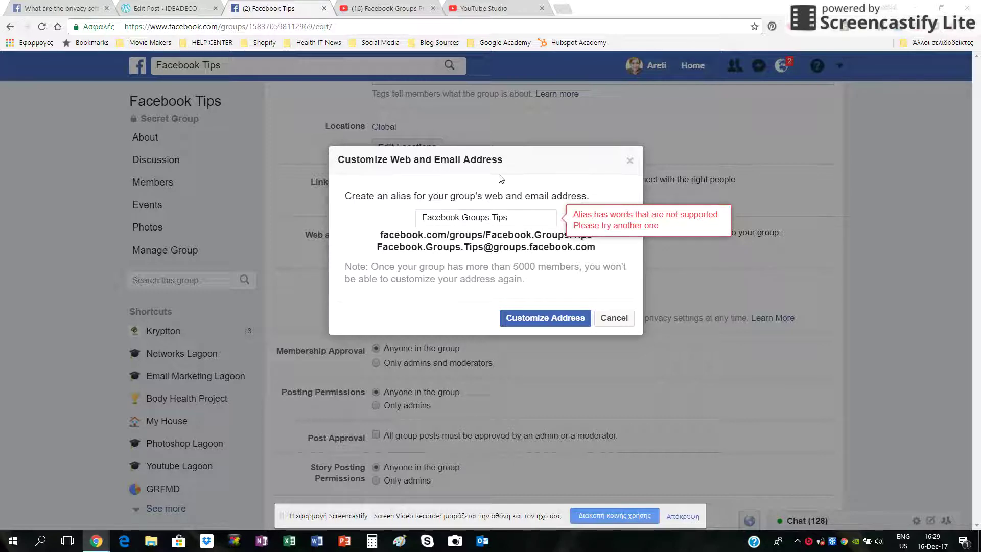
{"action": "key", "text": "BackSpace"}
{"action": "key", "text": "BackSpace"}
{"action": "key", "text": "BackSpace"}
{"action": "key", "text": "BackSpace"}
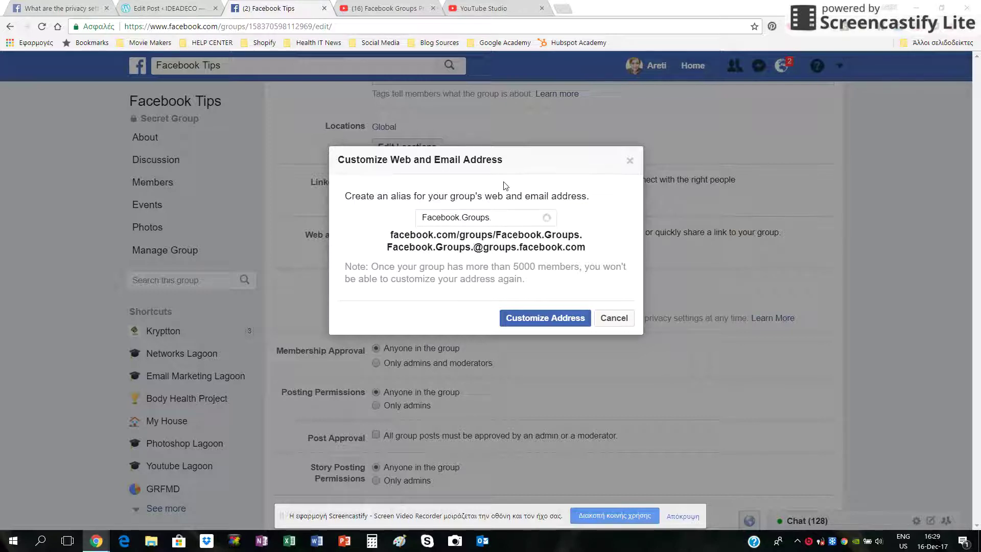
{"action": "type", "text": "Pro"}
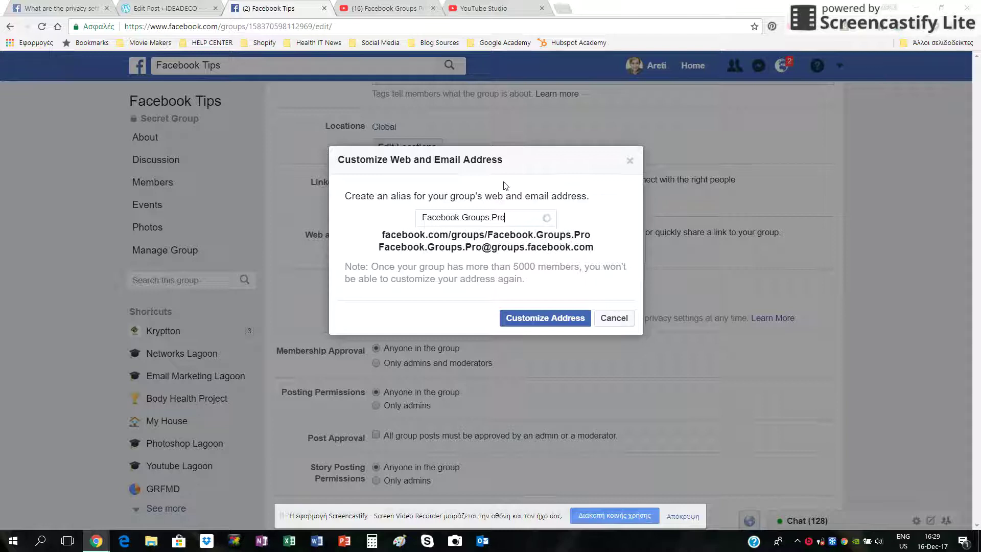
{"action": "type", "text": ".Ti"}
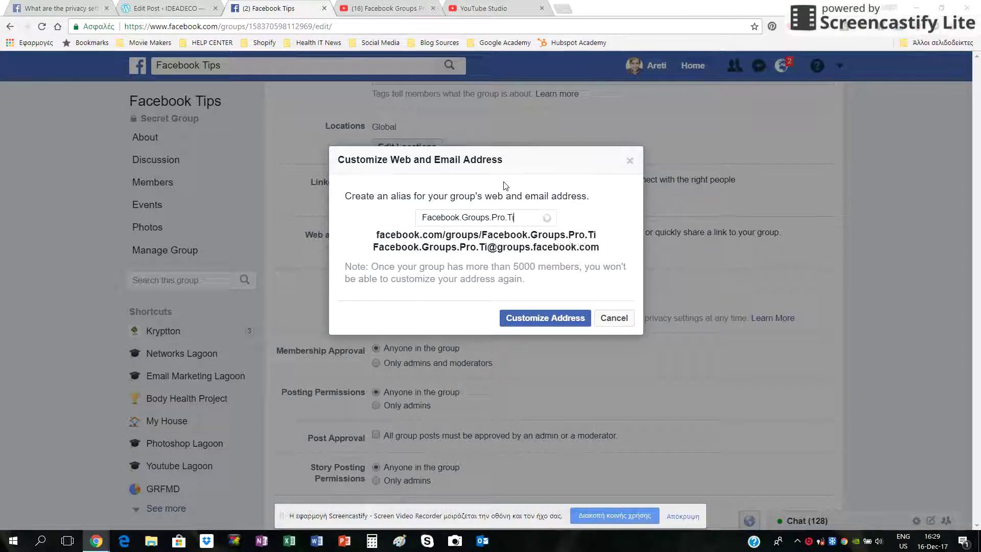
{"action": "type", "text": "ps"}
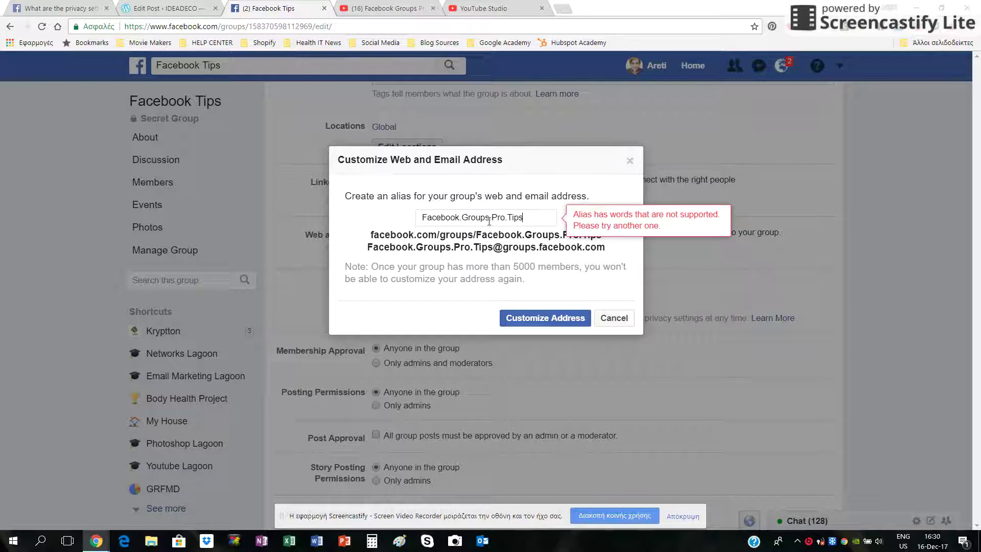
- Rework the alias to Pro.Tips.Facebook.Groups
{"action": "left_click_drag", "start_coordinate": [491, 217], "coordinate": [424, 215]}
{"action": "key", "text": "BackSpace"}
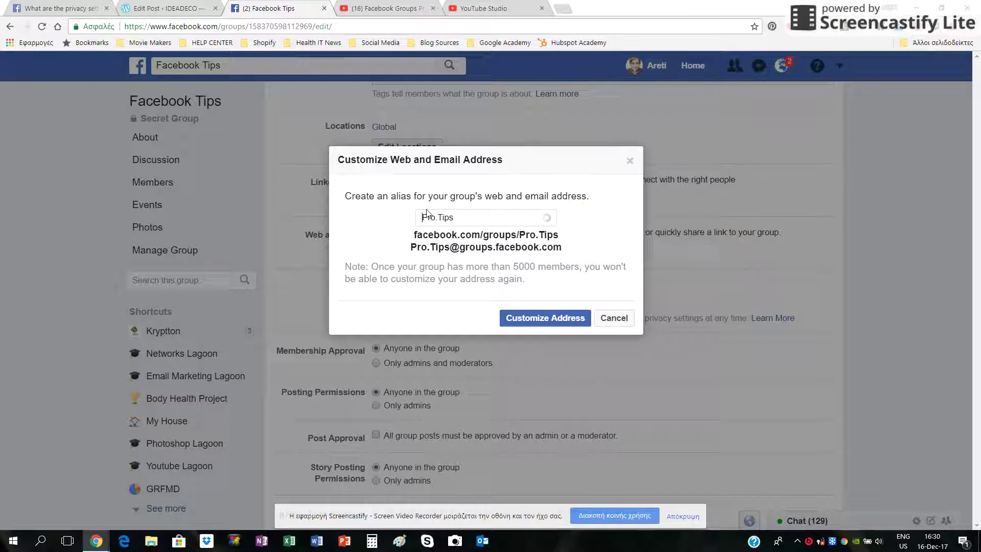
{"action": "left_click", "coordinate": [461, 218]}
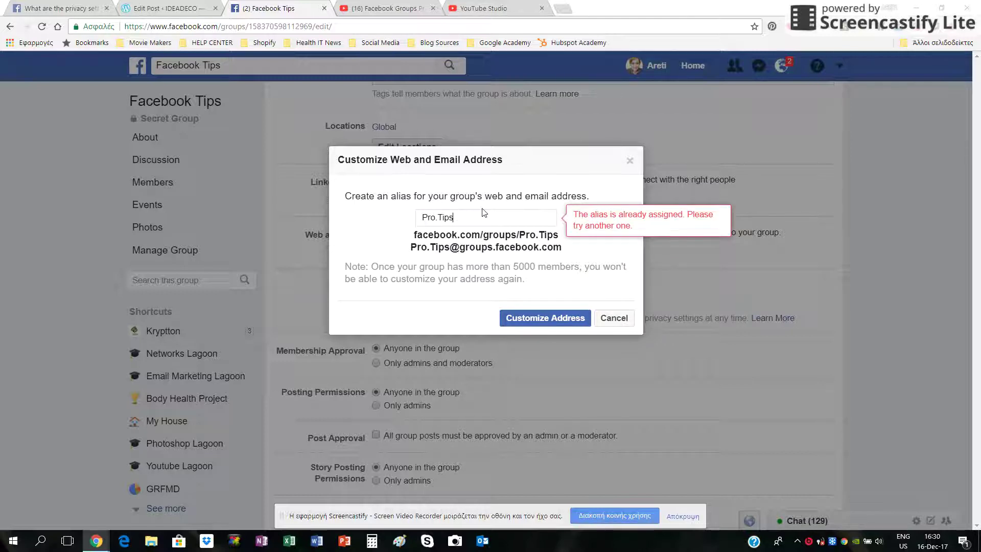
{"action": "type", "text": ".F"}
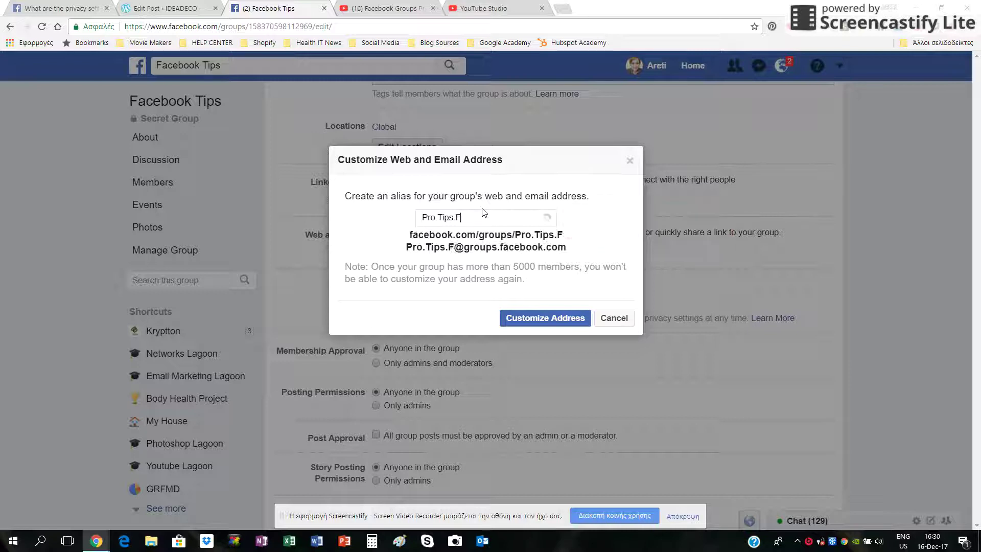
{"action": "type", "text": "acebook"}
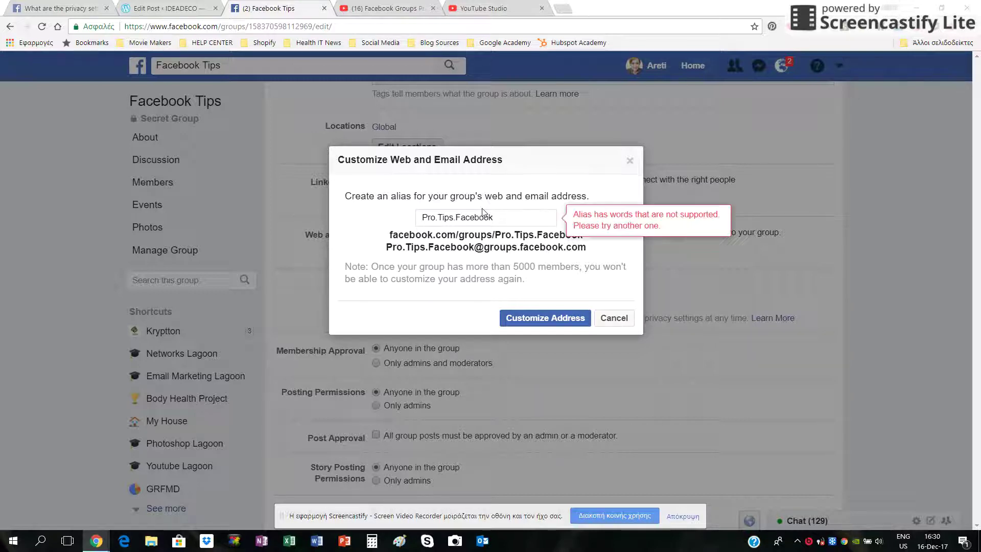
{"action": "type", "text": "."}
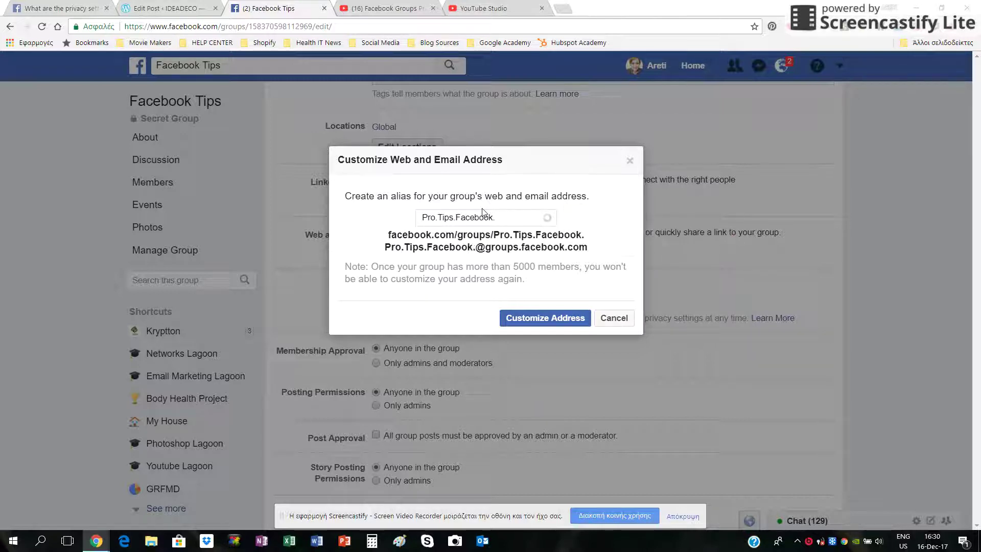
{"action": "type", "text": "Groups"}
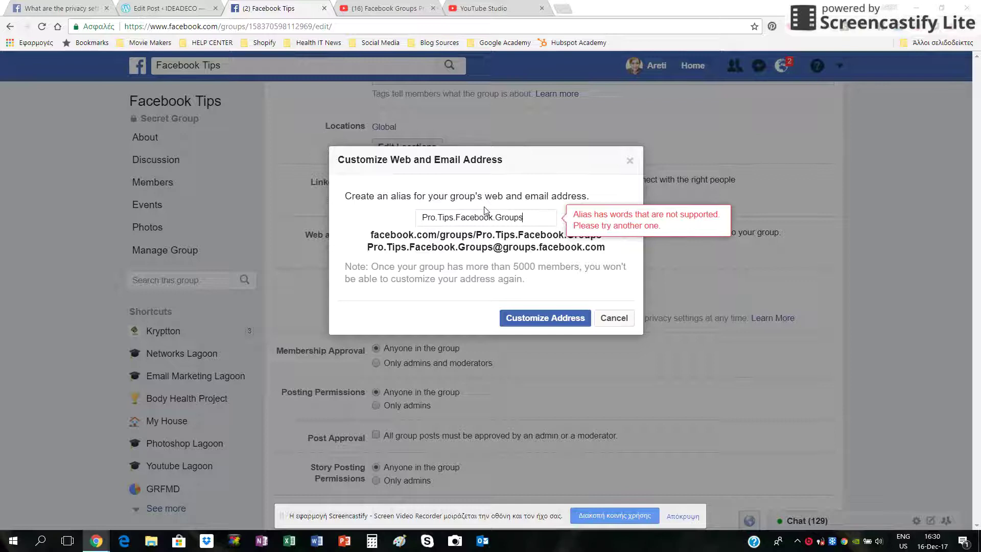
- Clear the alias field and type Groups.Pro.Tips, fixing typos
{"action": "left_click_drag", "start_coordinate": [528, 221], "coordinate": [417, 215]}
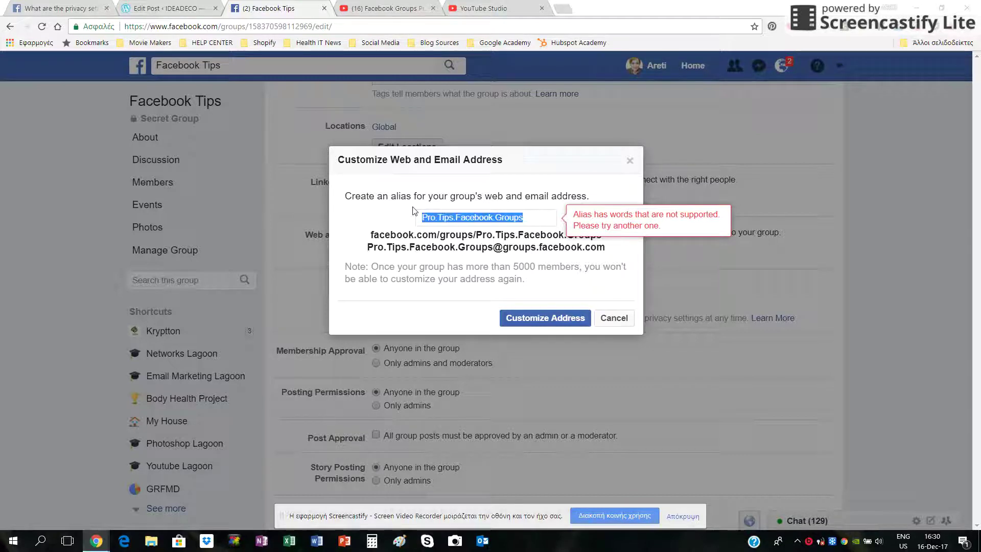
{"action": "key", "text": "BackSpace"}
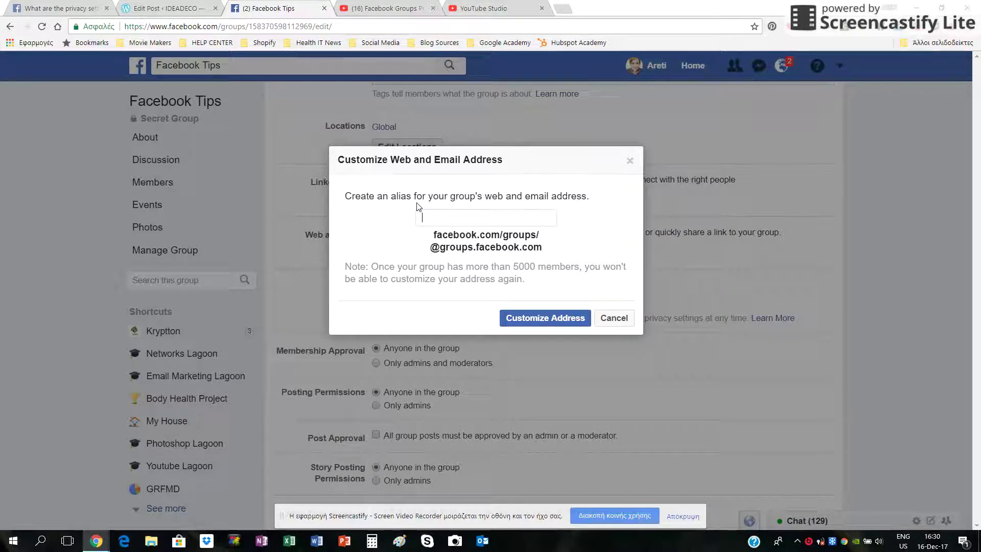
{"action": "type", "text": "P"}
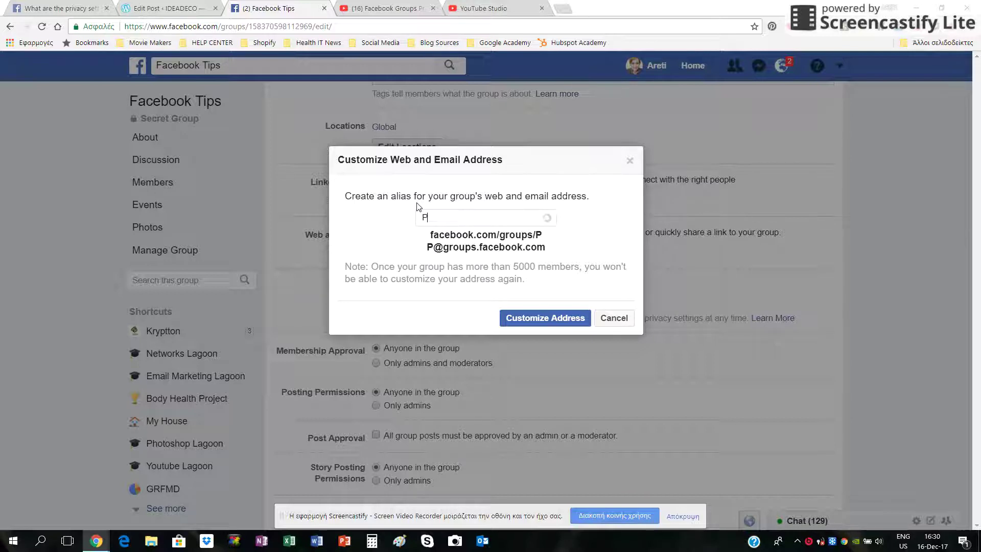
{"action": "type", "text": "ro"}
{"action": "key", "text": "BackSpace"}
{"action": "key", "text": "BackSpace"}
{"action": "key", "text": "BackSpace"}
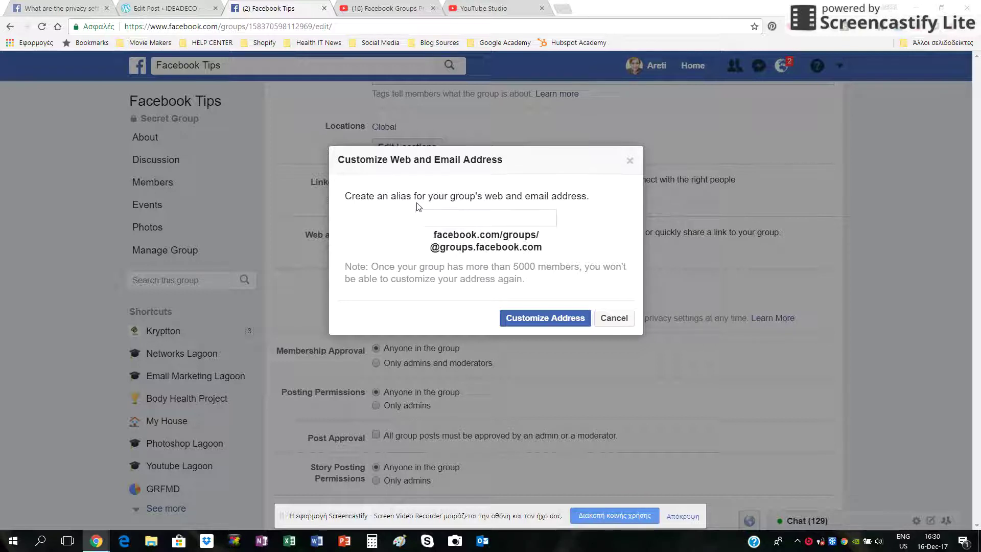
{"action": "type", "text": "Groups"}
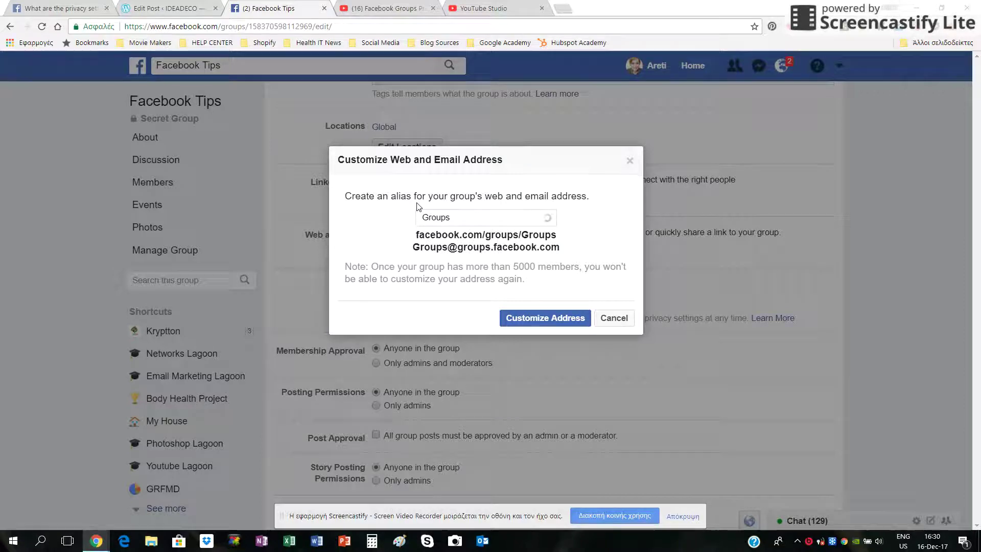
{"action": "type", "text": "."}
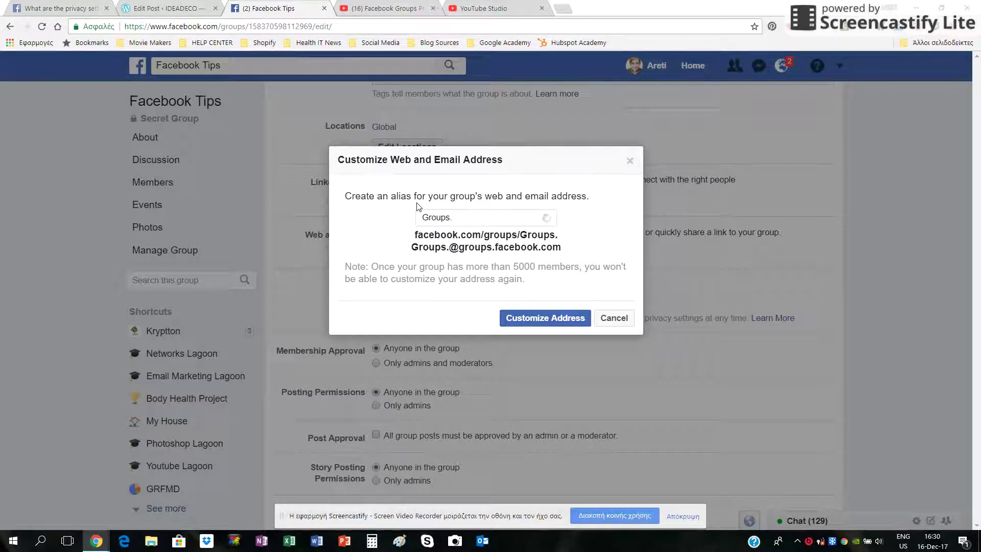
{"action": "type", "text": "Ptro"}
{"action": "key", "text": "BackSpace"}
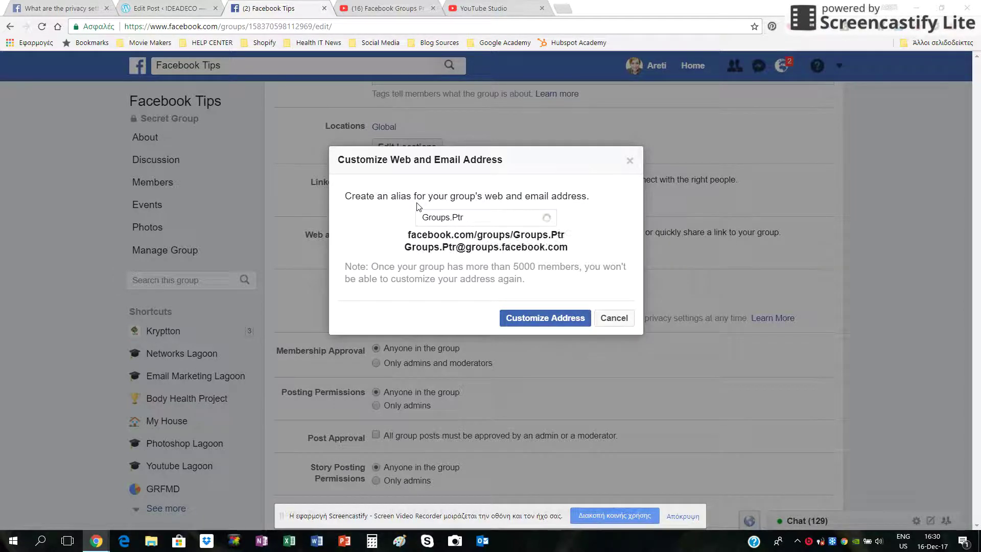
{"action": "key", "text": "BackSpace"}
{"action": "key", "text": "BackSpace"}
{"action": "type", "text": "ro"}
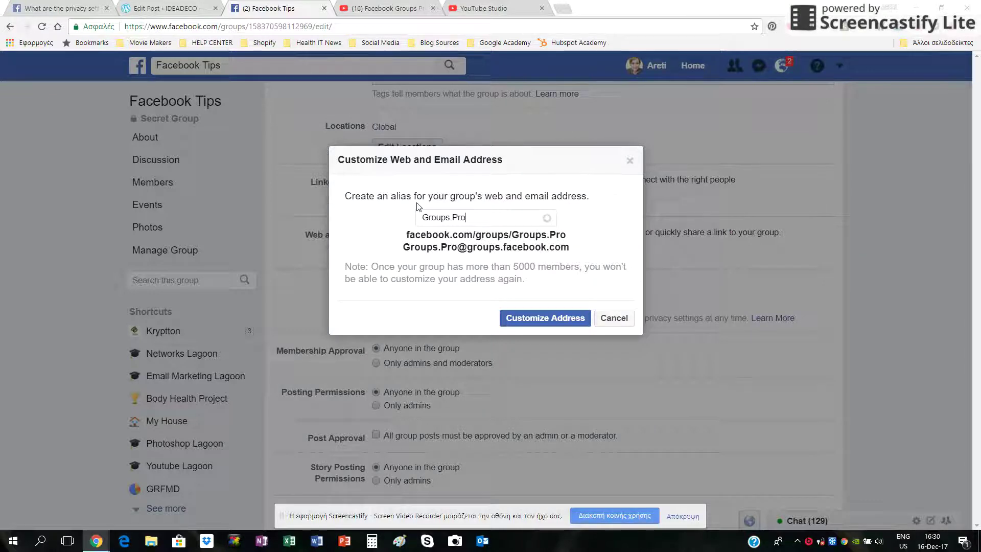
{"action": "type", "text": ".Tips"}
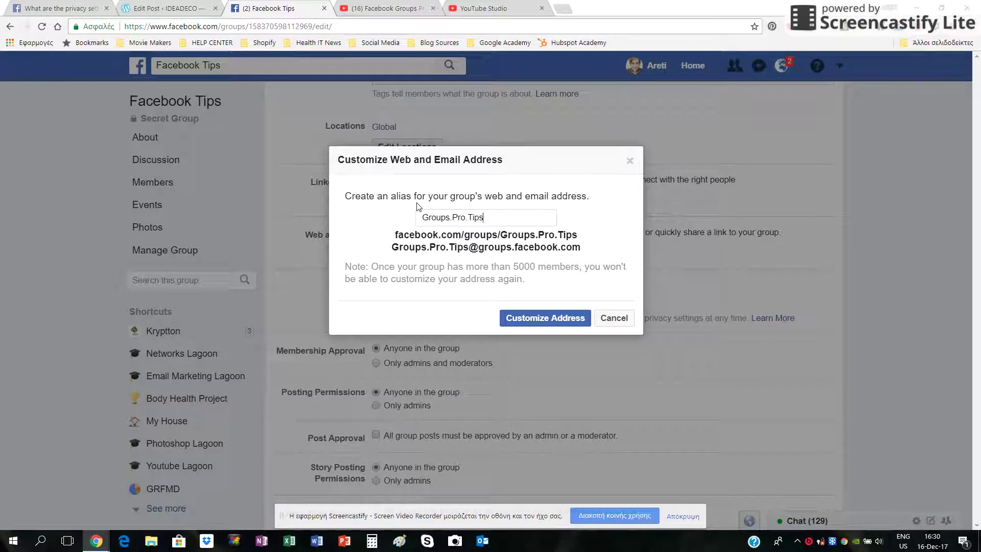
{"action": "type", "text": "."}
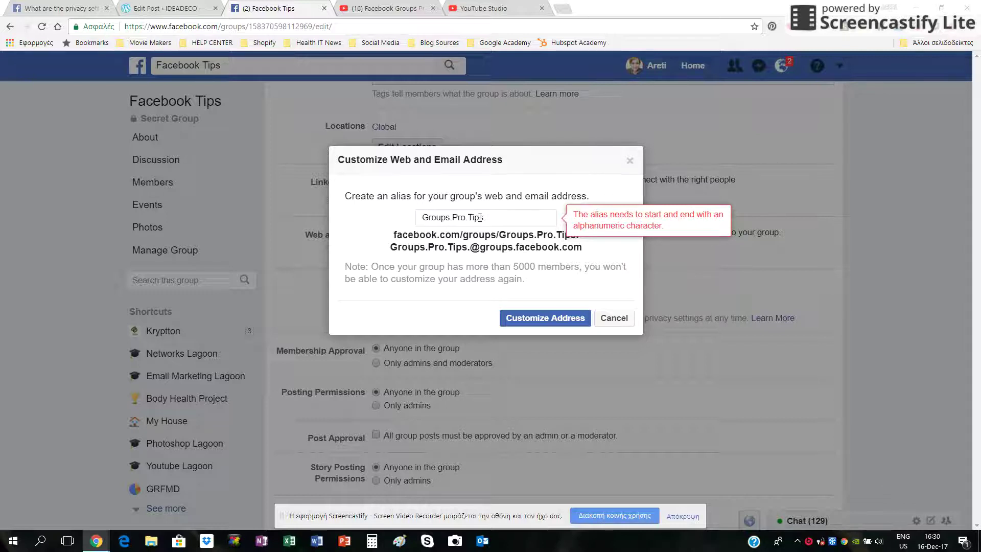
{"action": "key", "text": "BackSpace"}
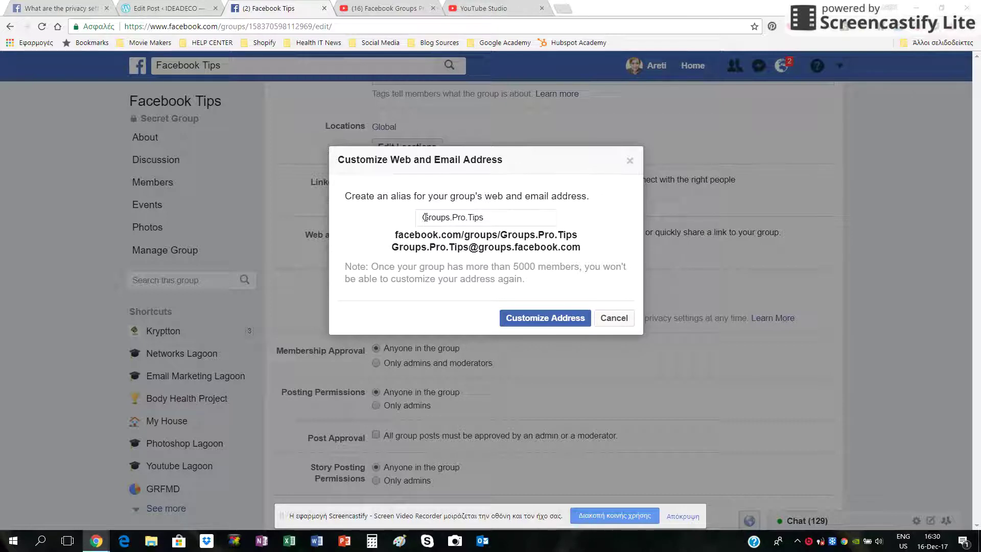
- Briefly prepend Facebook, remove it, and submit the Groups.Pro.Tips alias
{"action": "left_click", "coordinate": [423, 217]}
{"action": "type", "text": "Facebook"}
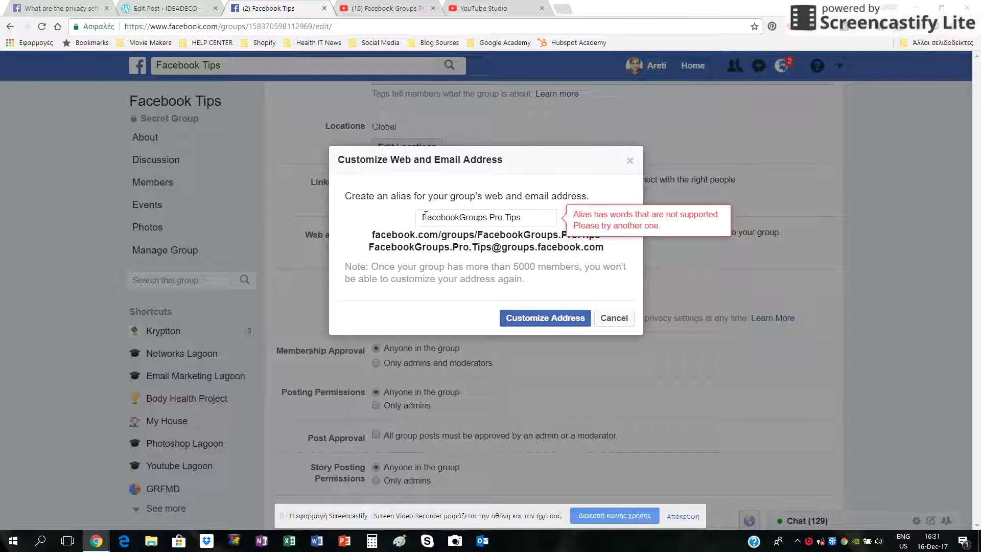
{"action": "key", "text": "BackSpace"}
{"action": "key", "text": "BackSpace"}
{"action": "key", "text": "BackSpace"}
{"action": "key", "text": "BackSpace"}
{"action": "key", "text": "BackSpace"}
{"action": "key", "text": "BackSpace"}
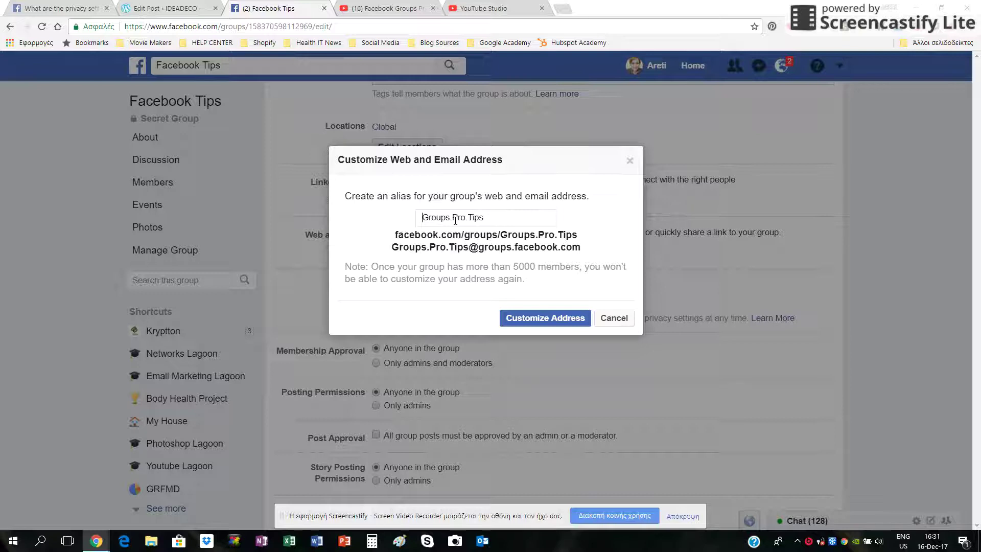
{"action": "left_click", "coordinate": [537, 318]}
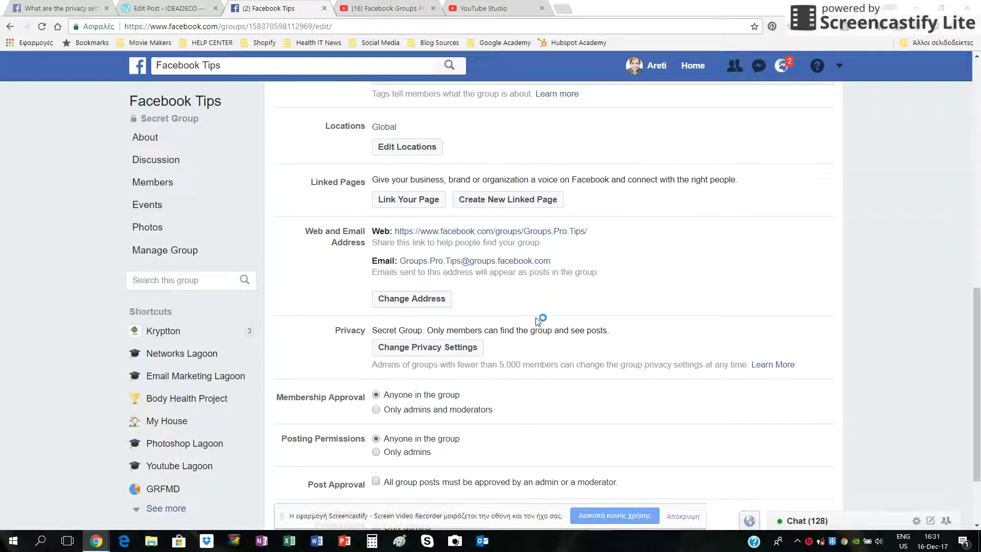
- Scroll down to the membership and post approval settings
{"action": "scroll", "coordinate": [537, 321], "scroll_direction": "down", "scroll_amount": 2}
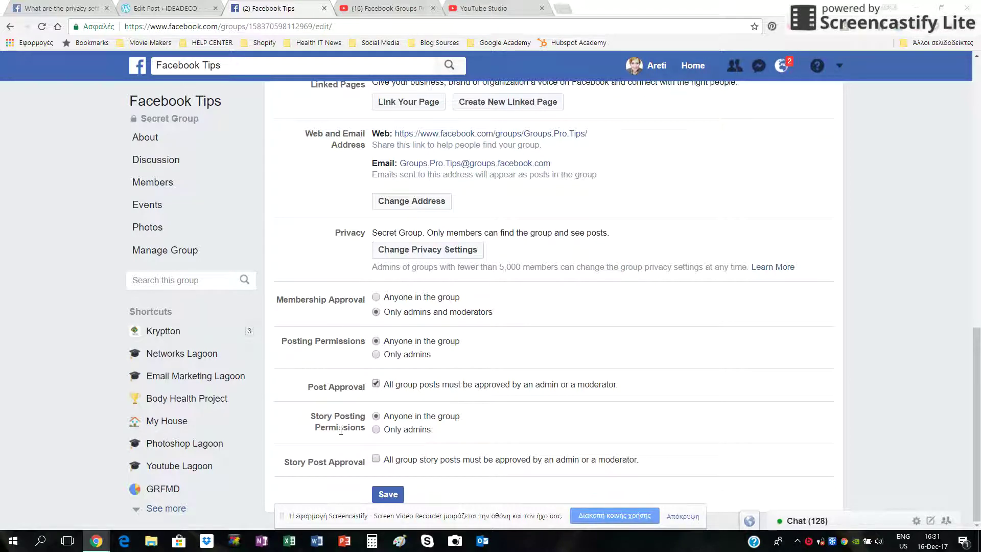
- Limit story posting to admins, require story post approval, and save the settings
{"action": "left_click", "coordinate": [377, 430]}
{"action": "left_click", "coordinate": [377, 459]}
{"action": "left_click", "coordinate": [388, 494]}
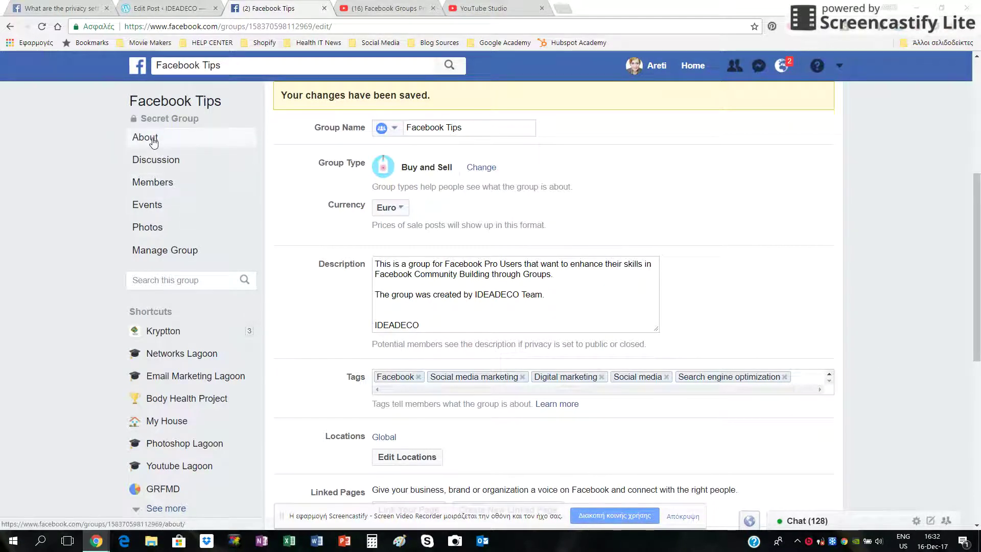
{"action": "left_click", "coordinate": [154, 103]}
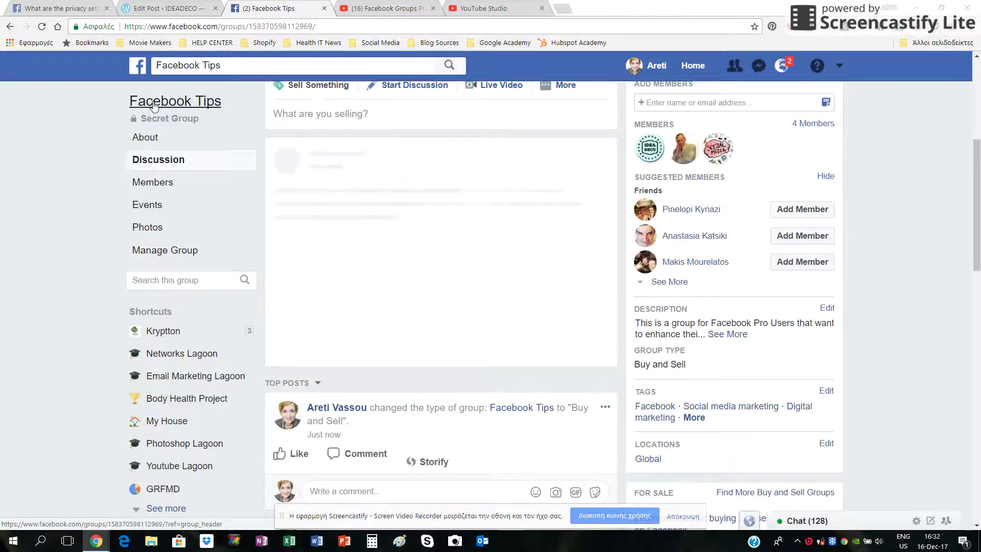
- Scroll the discussion page to check the Buy and Sell group type in the sidebar
{"action": "scroll", "coordinate": [618, 195], "scroll_direction": "down", "scroll_amount": 2}
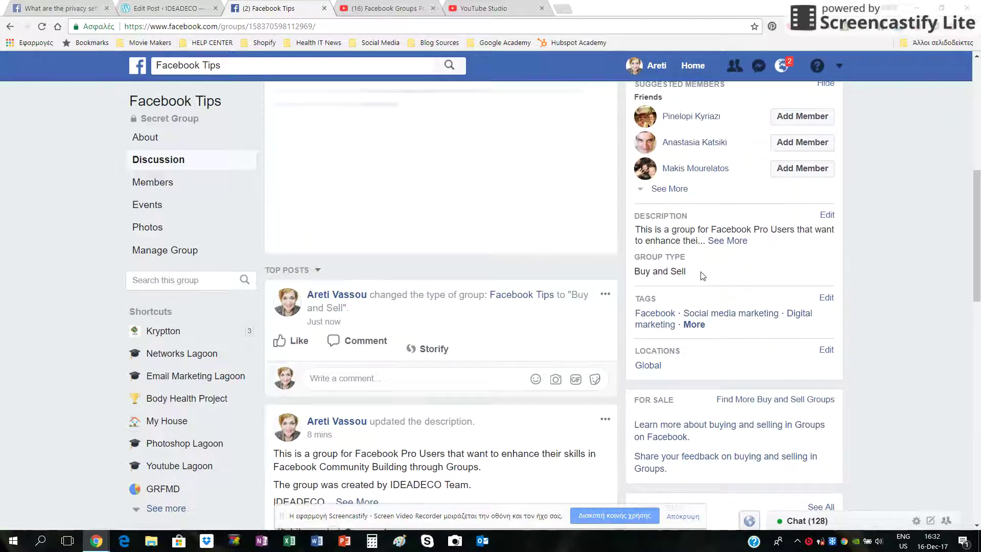
{"action": "scroll", "coordinate": [806, 276], "scroll_direction": "down", "scroll_amount": 2}
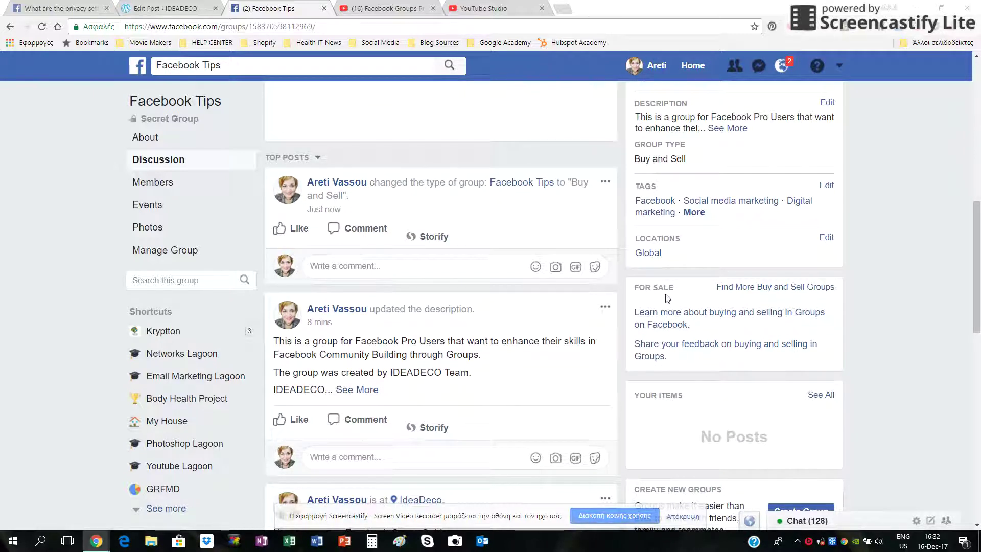
{"action": "scroll", "coordinate": [434, 293], "scroll_direction": "up", "scroll_amount": 5}
{"action": "scroll", "coordinate": [434, 292], "scroll_direction": "up", "scroll_amount": 4}
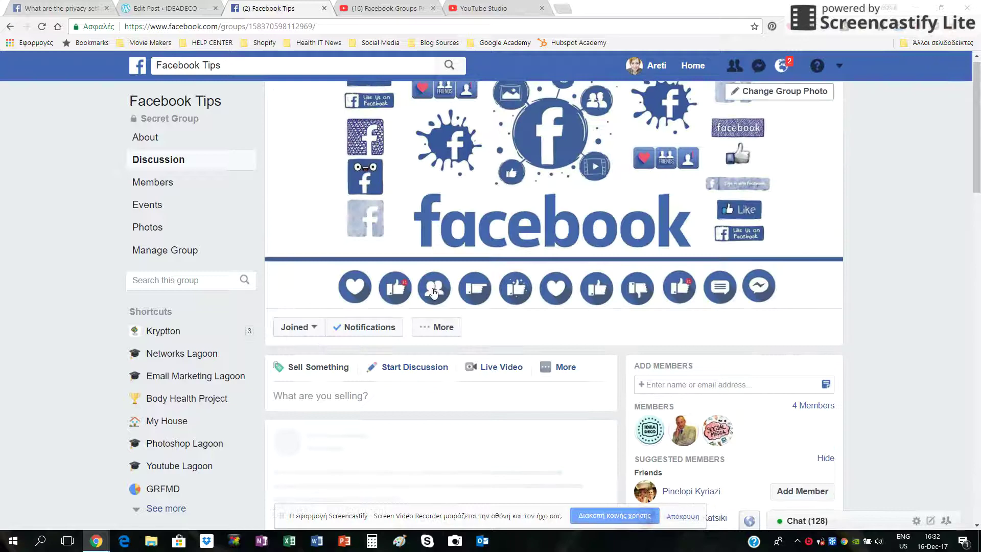
{"action": "scroll", "coordinate": [434, 293], "scroll_direction": "down", "scroll_amount": 3}
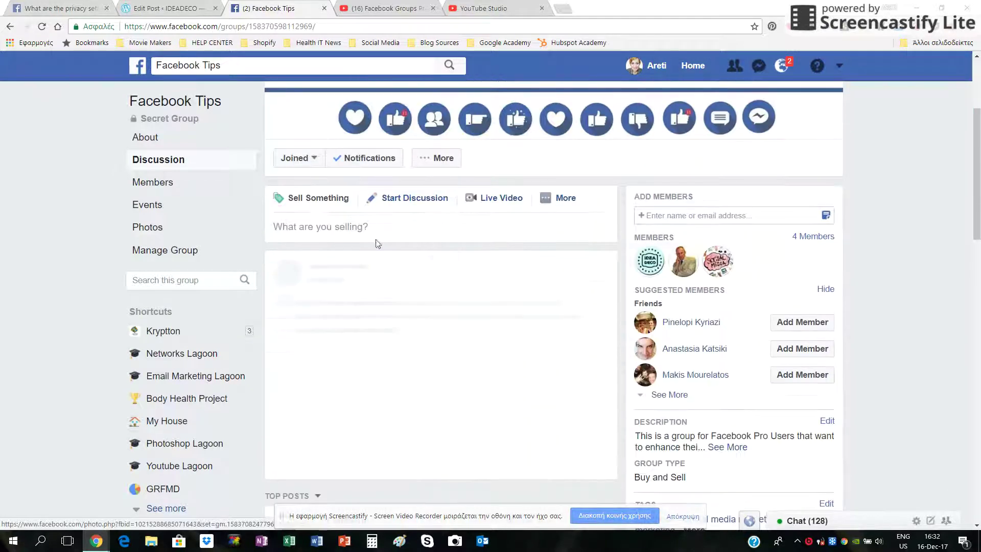